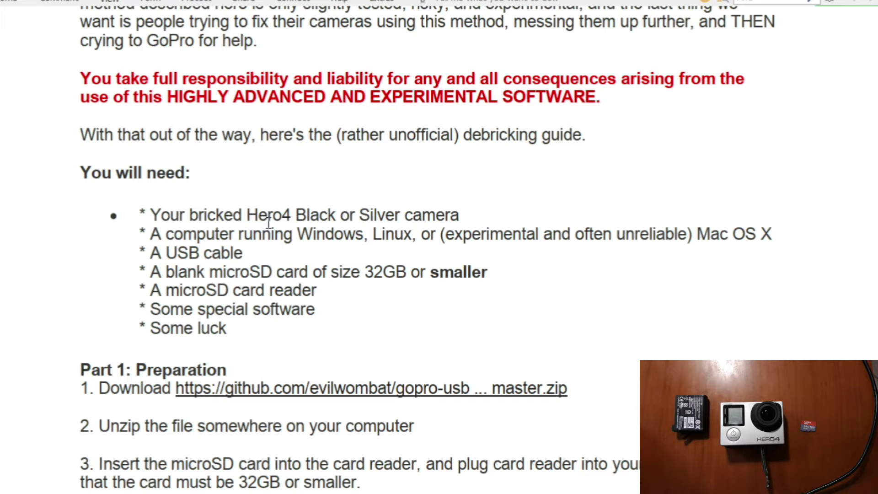
Step: Read the debricking guide's list of required items and the Part 1 preparation steps, noting the card size limit and the recovery file name
left_click_drag(269, 233, 446, 245)
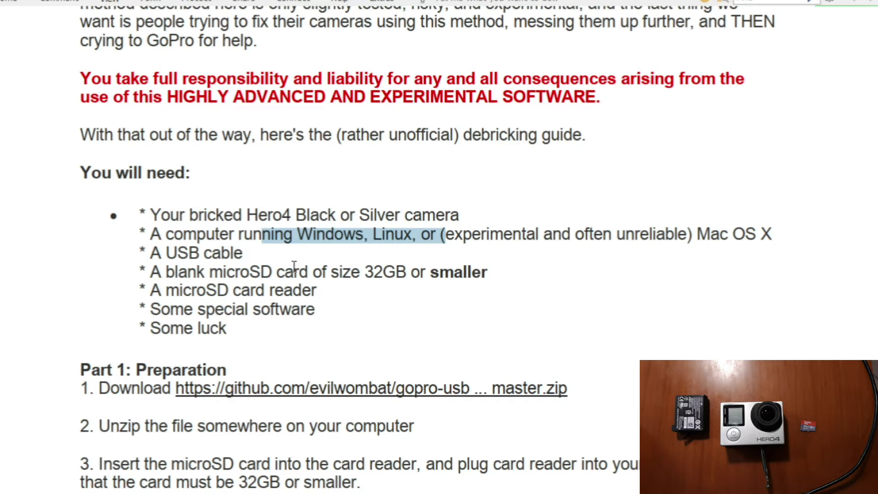
left_click_drag(365, 274, 487, 275)
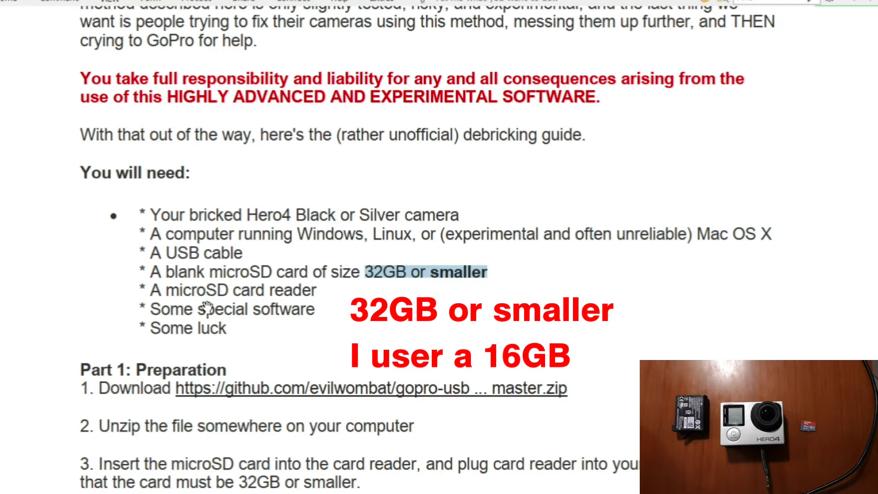
left_click(314, 290)
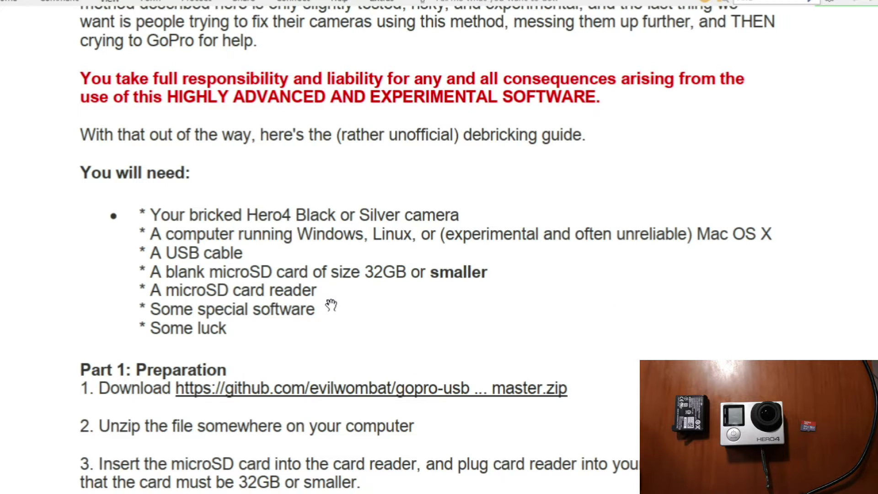
scroll(331, 305, "down", 3)
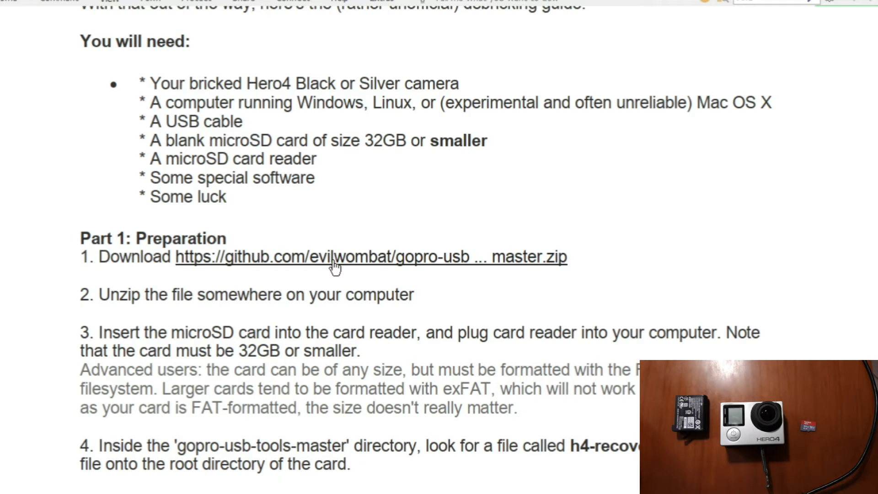
scroll(176, 289, "down", 1)
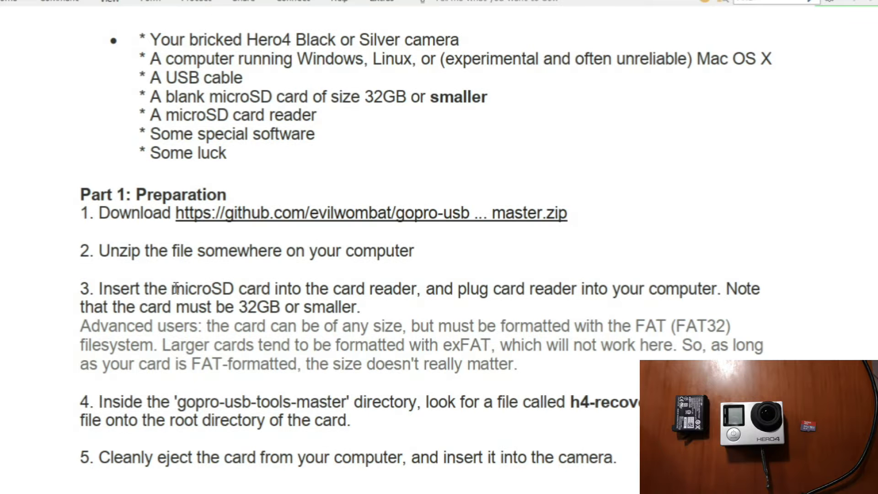
scroll(164, 293, "down", 2)
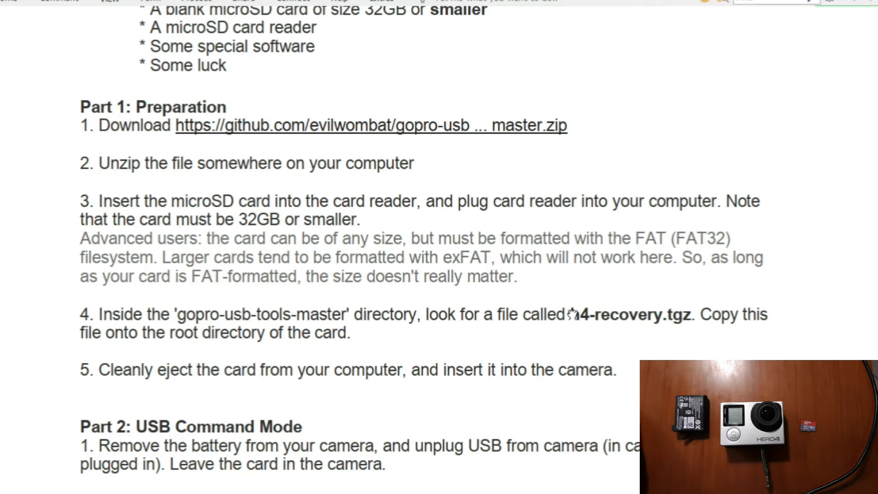
left_click_drag(574, 310, 692, 315)
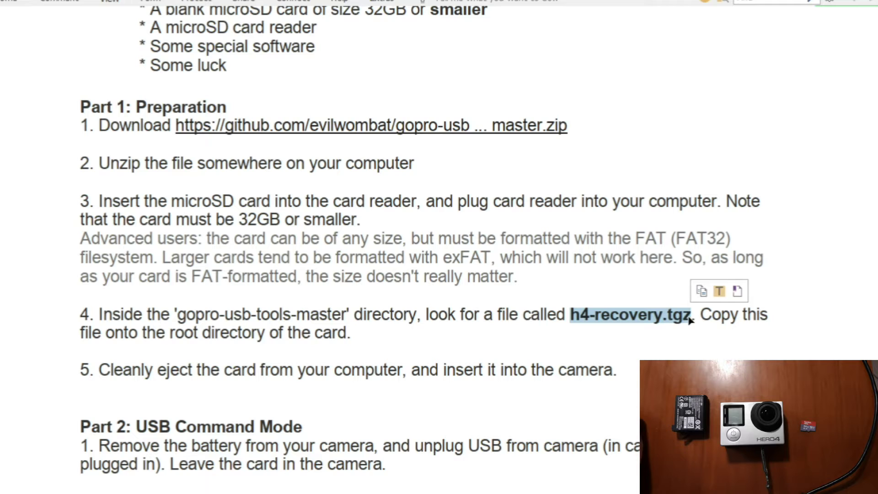
left_click(585, 337)
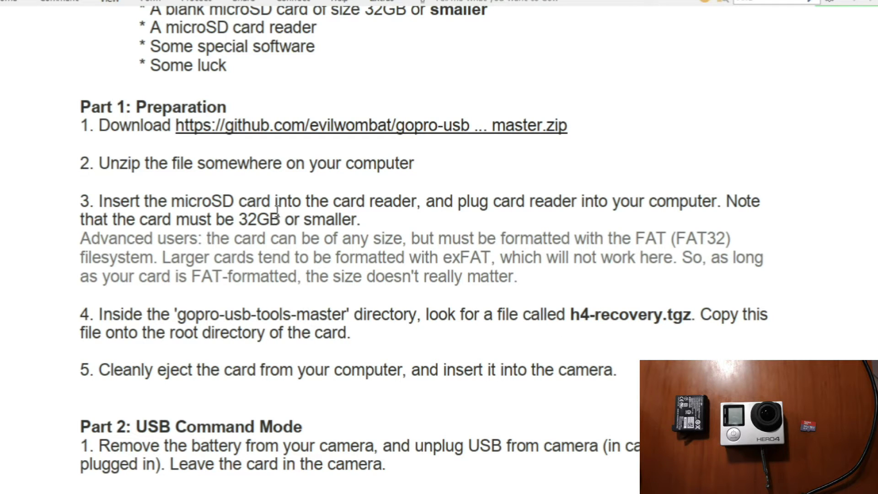
left_click_drag(280, 214, 238, 221)
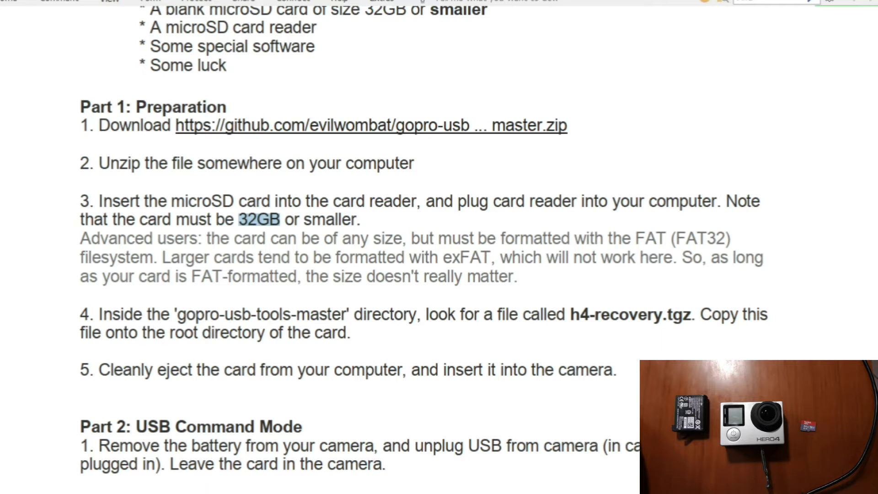
Step: Switch to Windows Explorer and open the gopro-usb-tools-master folder inside GoPro Hero 4, positioning the window so its files can be browsed
key("alt+Tab")
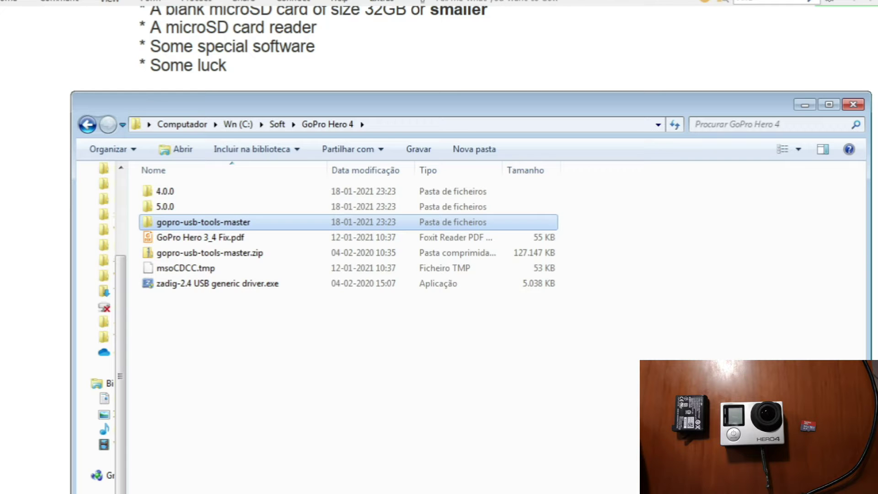
double_click(235, 223)
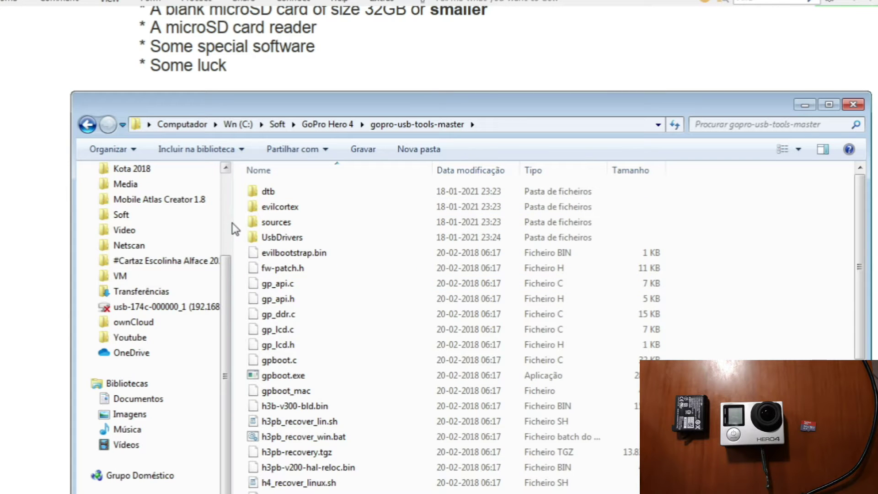
left_click_drag(232, 224, 146, 229)
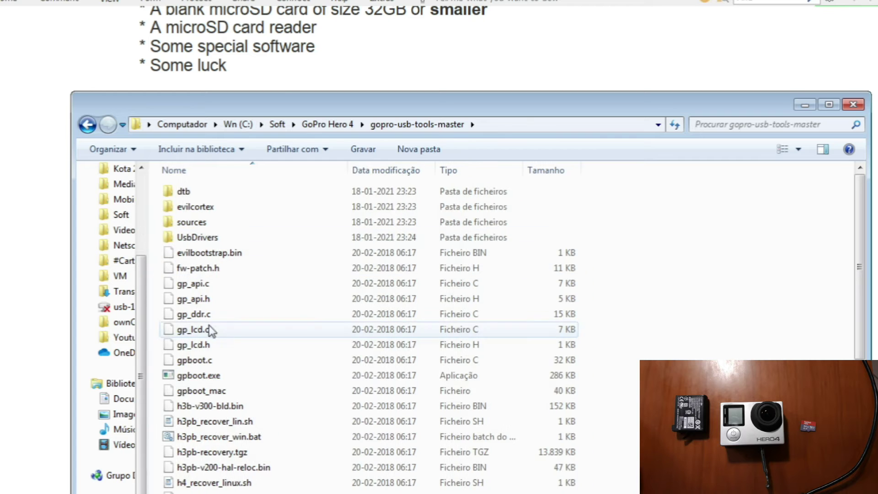
left_click_drag(302, 105, 448, 339)
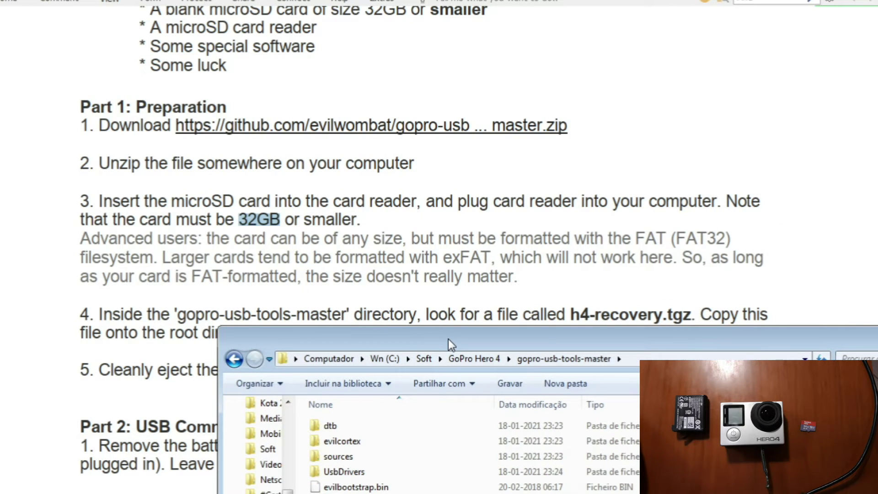
left_click(367, 454)
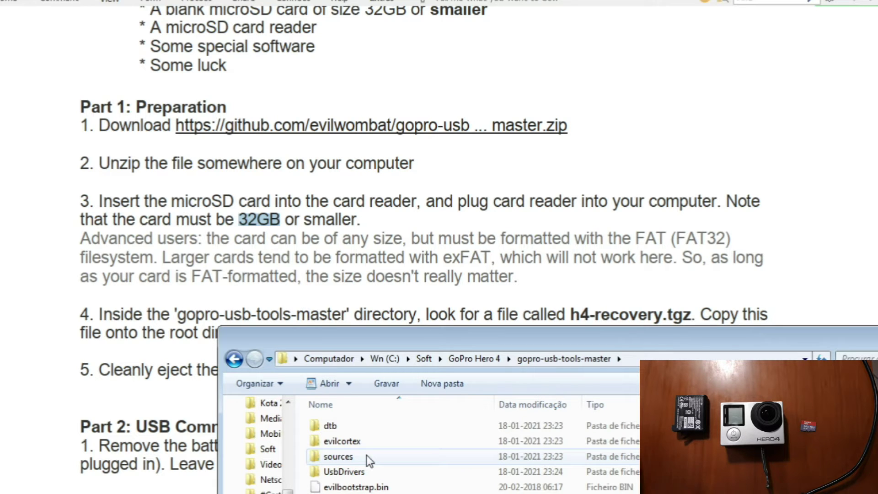
left_click(366, 488)
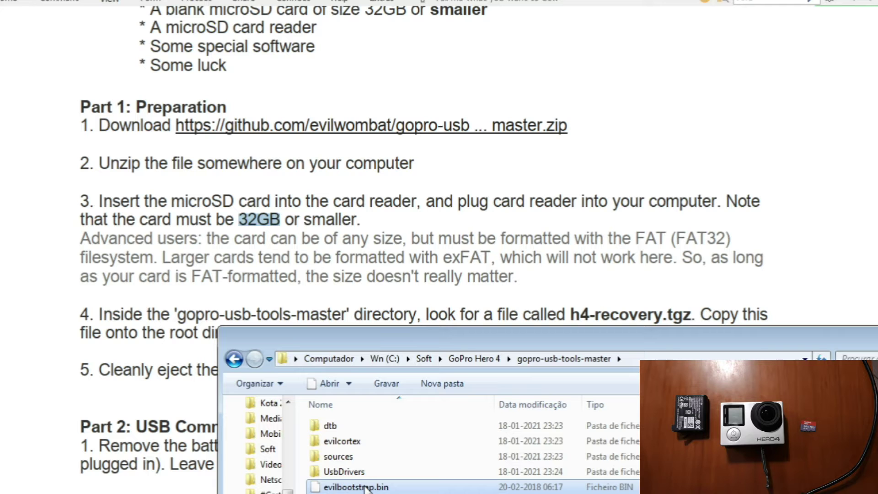
left_click_drag(493, 335, 393, 59)
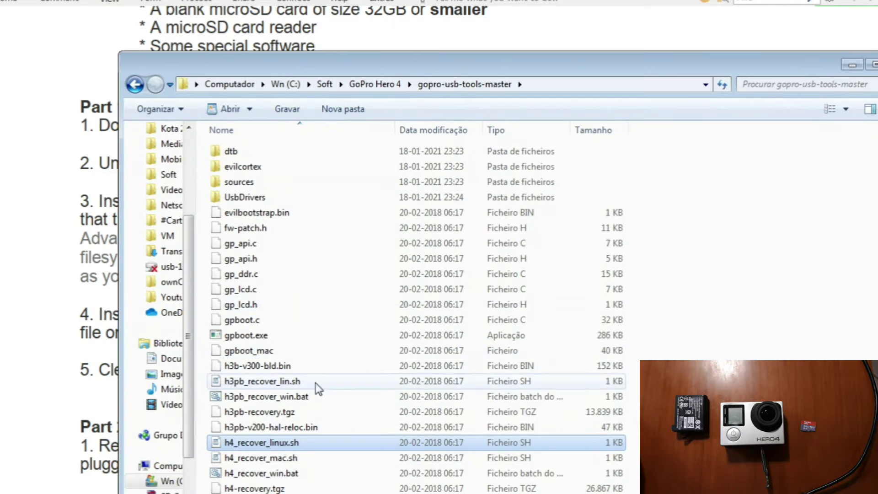
Step: Send a copy of h4-recovery.tgz from the gopro-usb-tools-master folder to the root of SD Card (E:)
left_click(296, 474)
scroll(292, 471, "down", 1)
left_click(286, 442)
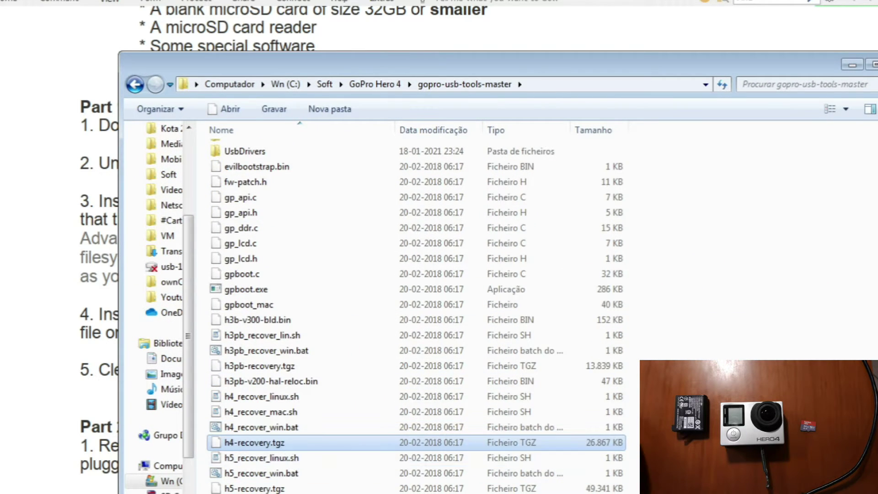
right_click(286, 443)
mouse_move(338, 317)
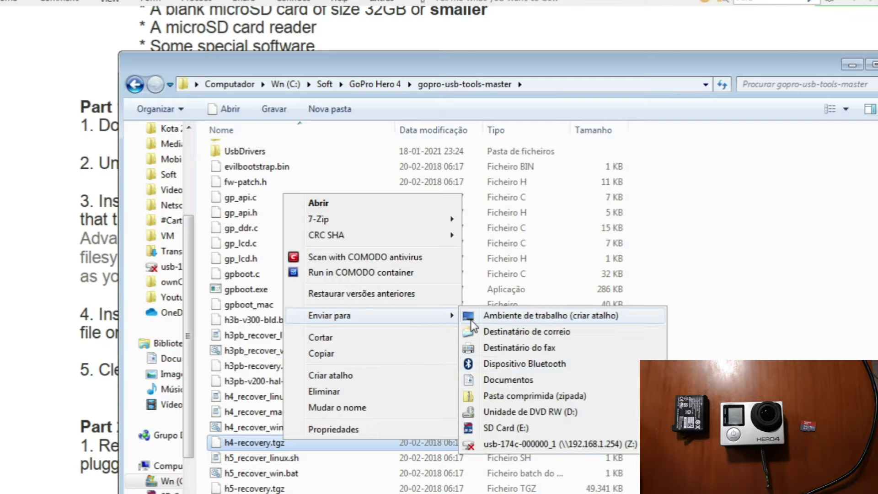
left_click(514, 428)
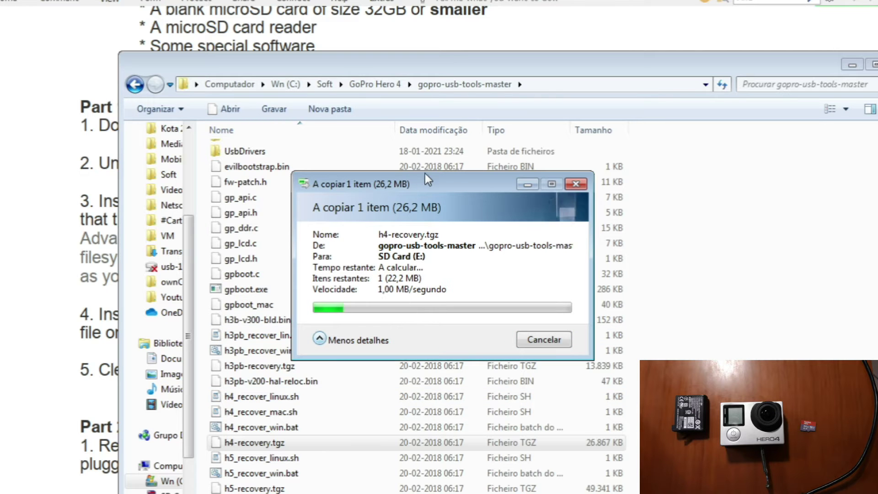
Step: Check the contents of SD Card (E:) for the copied recovery file, and return to the gopro-usb-tools-master folder
left_click_drag(433, 185, 482, 186)
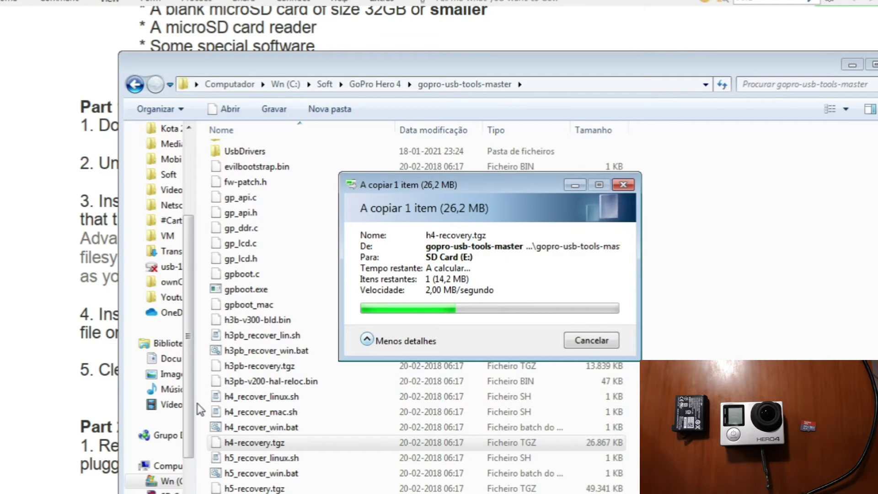
left_click_drag(196, 404, 232, 430)
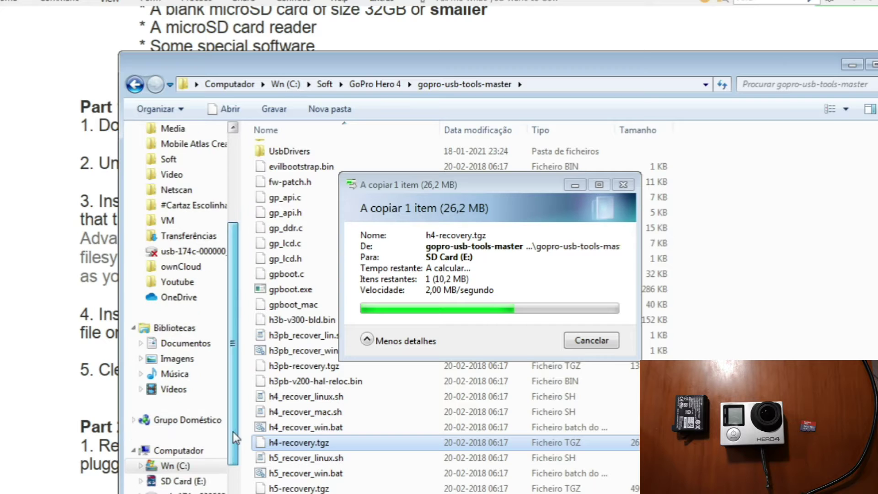
scroll(232, 432, "down", 1)
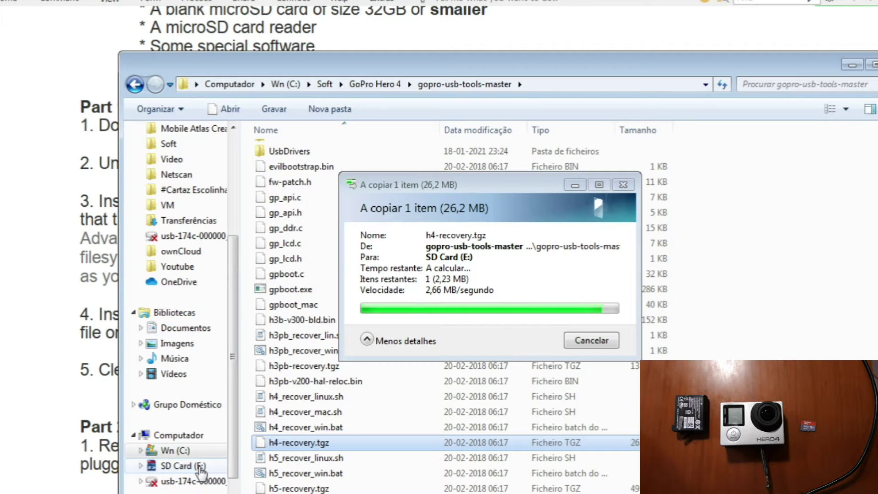
left_click(201, 467)
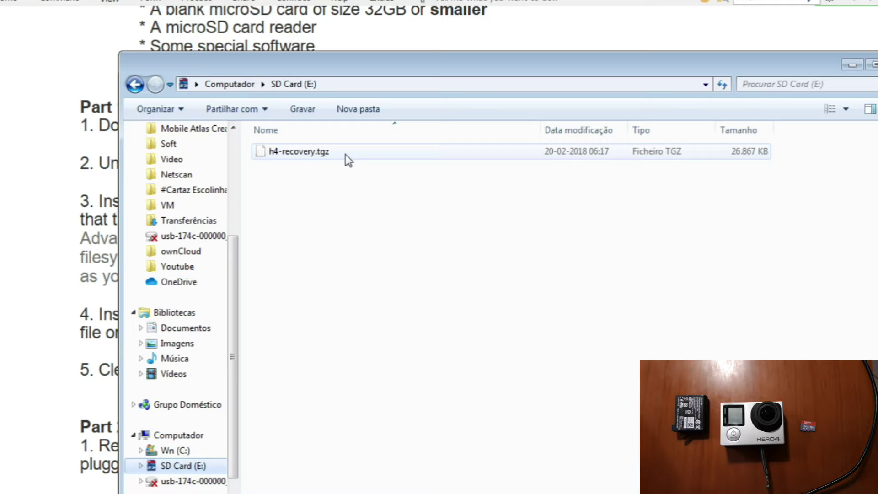
left_click(135, 85)
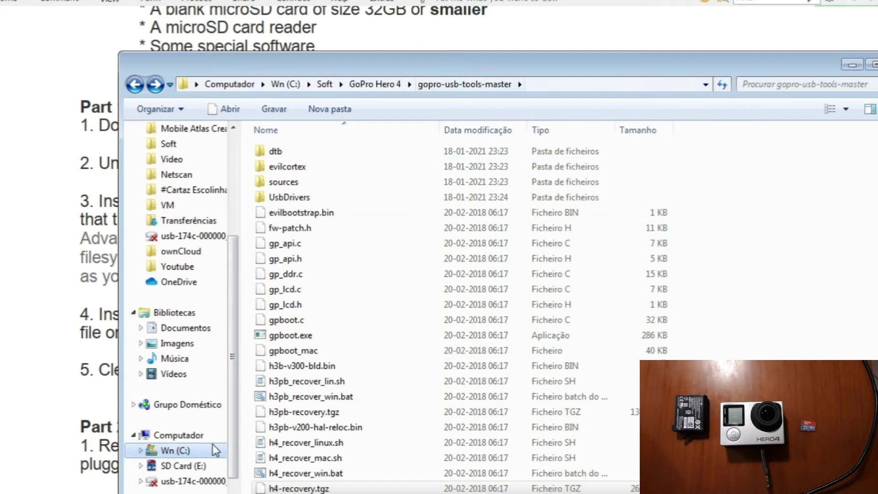
Step: Examine the file system and capacity of SD Card (E:) in its properties, and close them without changes
right_click(201, 467)
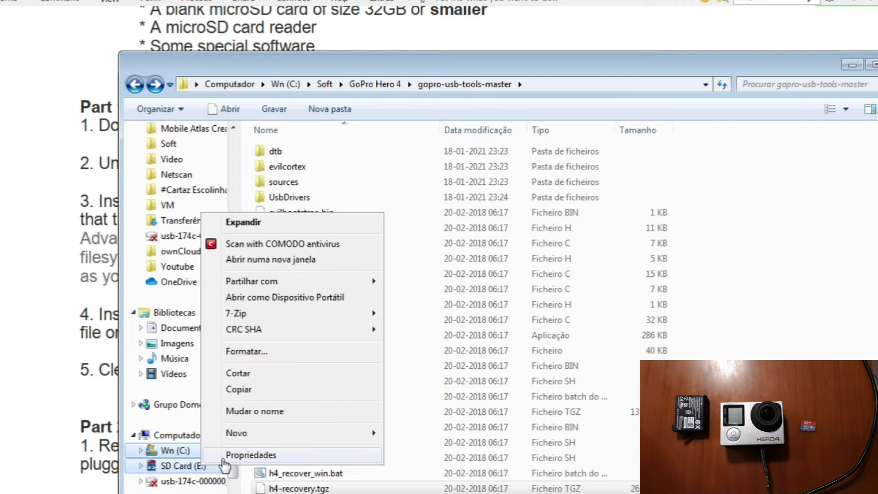
left_click(227, 462)
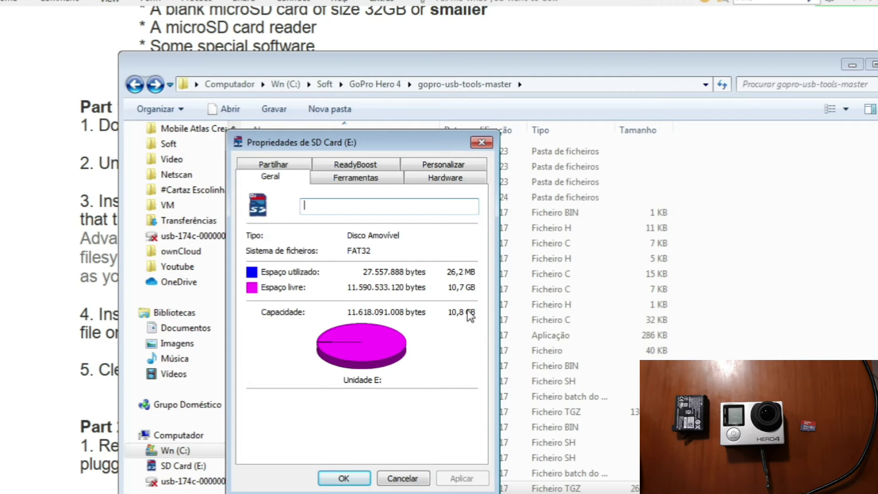
left_click(398, 479)
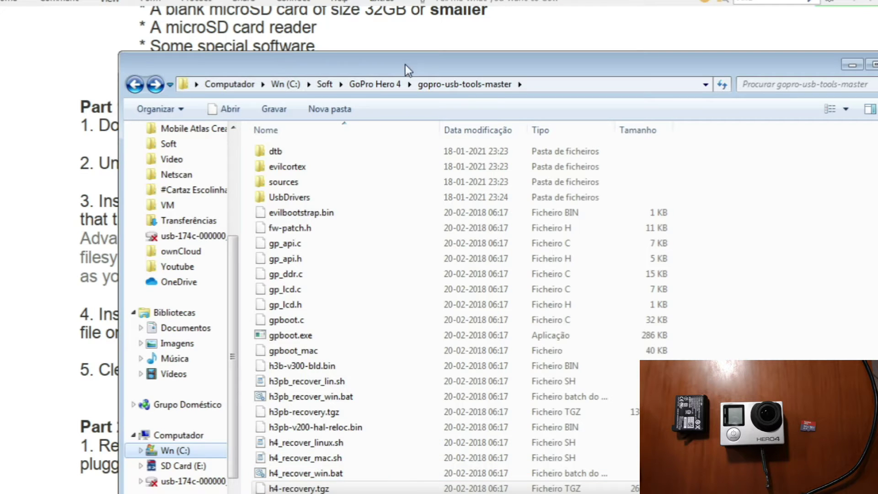
Step: Return to the PDF guide and read the card-ejection instruction and the beginning of Part 2
left_click_drag(427, 69, 425, 77)
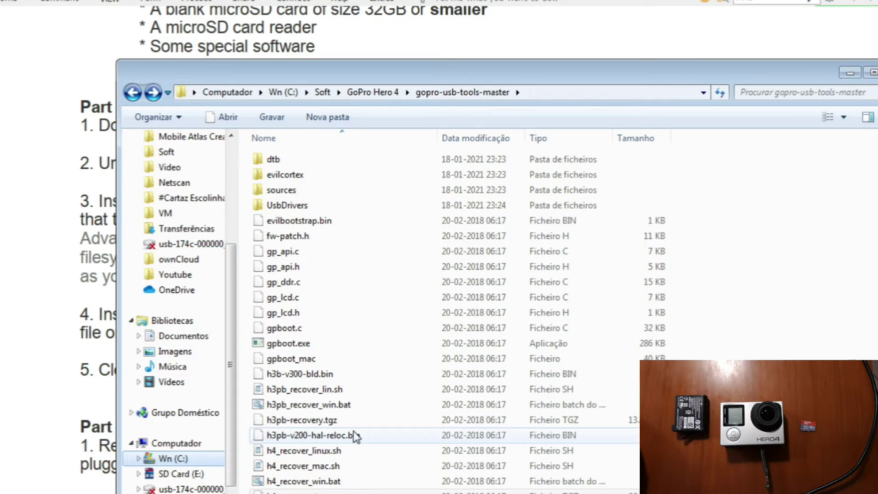
left_click_drag(379, 74, 420, 118)
left_click(464, 77)
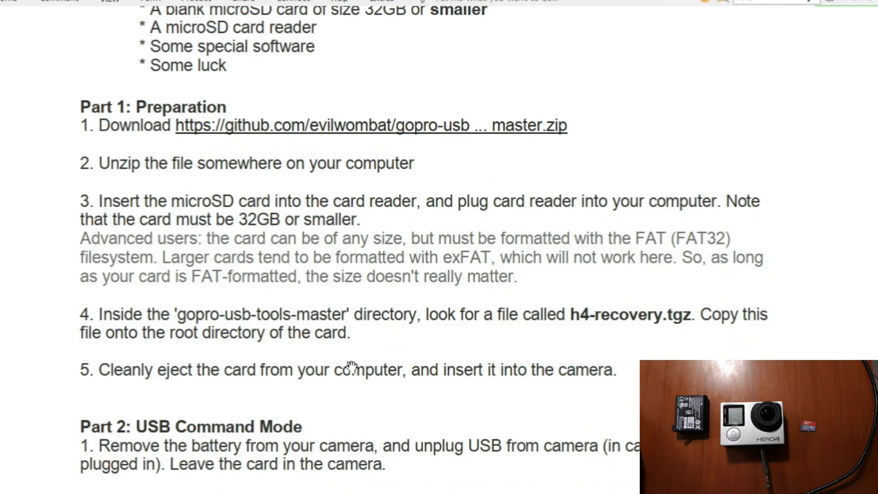
left_click_drag(358, 370, 359, 308)
left_click(359, 309)
scroll(376, 343, "down", 3)
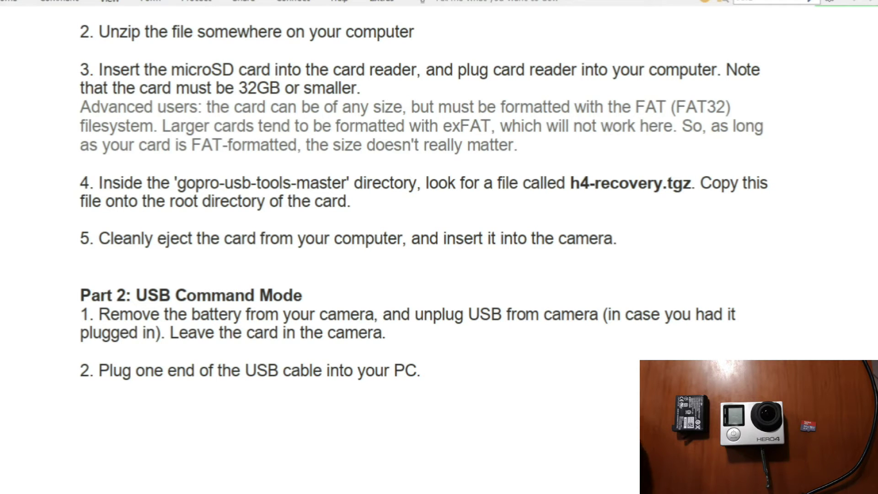
Step: Safely eject the O2Micro SD Disk Device that holds SD Card (E:)
left_click(769, 493)
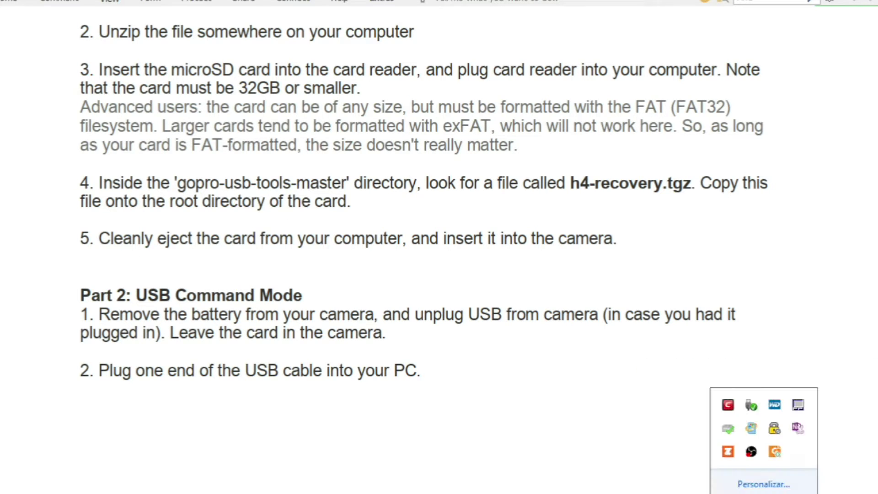
left_click(753, 412)
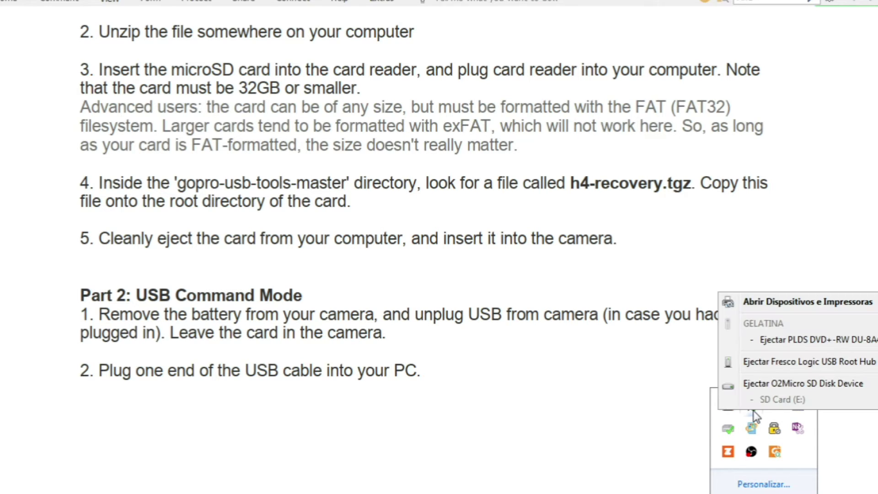
left_click(786, 386)
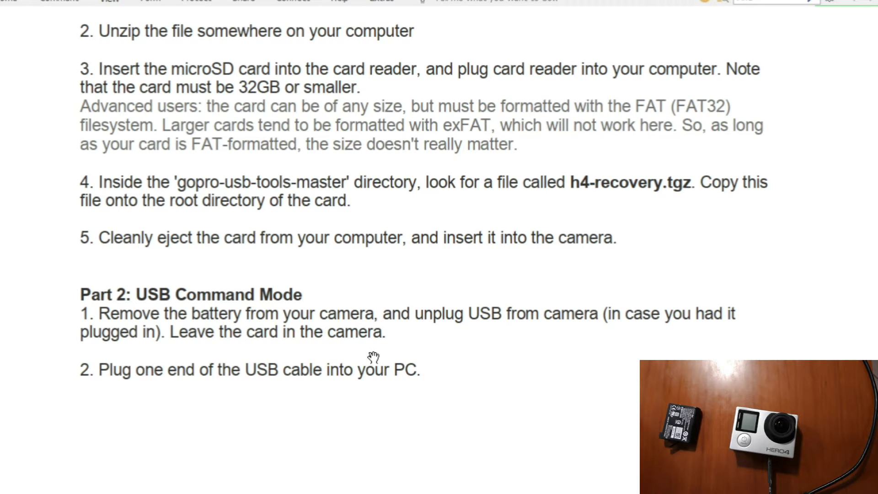
scroll(373, 357, "down", 2)
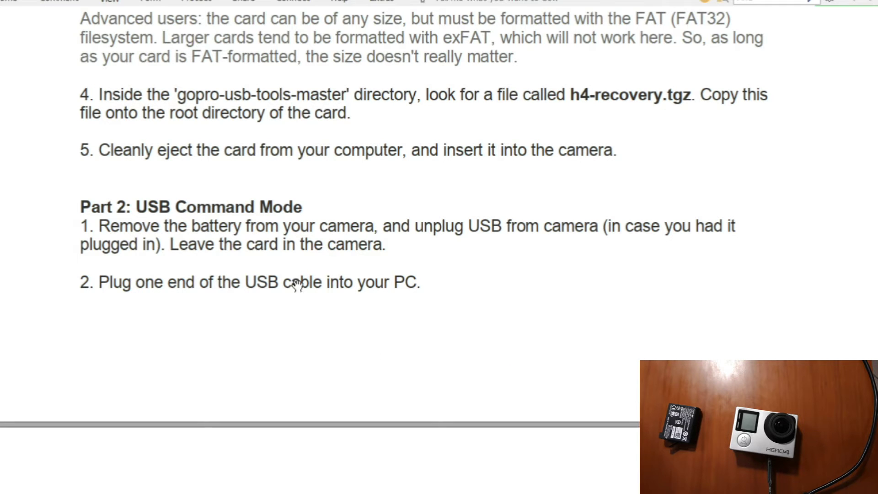
scroll(157, 210, "up", 2)
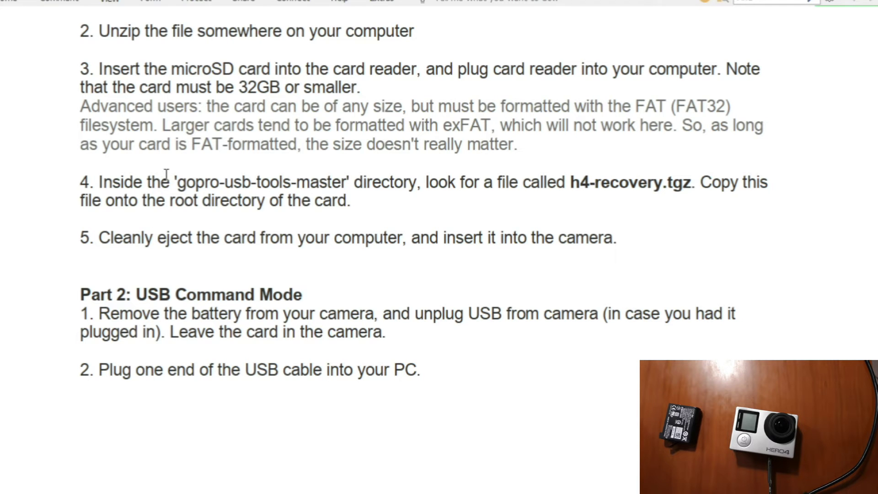
Step: Read Part 2 on USB Command Mode and the driver options in Part 3 of the PDF guide
scroll(243, 249, "down", 3)
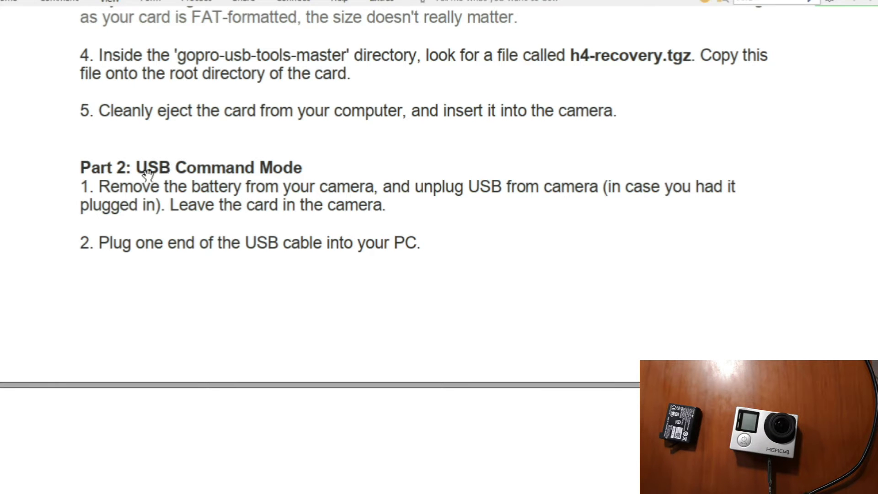
scroll(167, 170, "down", 1)
scroll(167, 170, "down", 3)
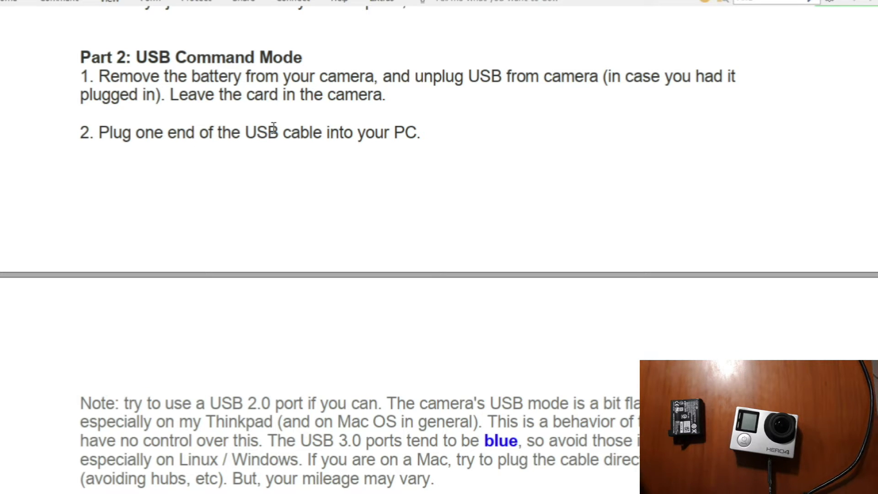
scroll(258, 205, "down", 5)
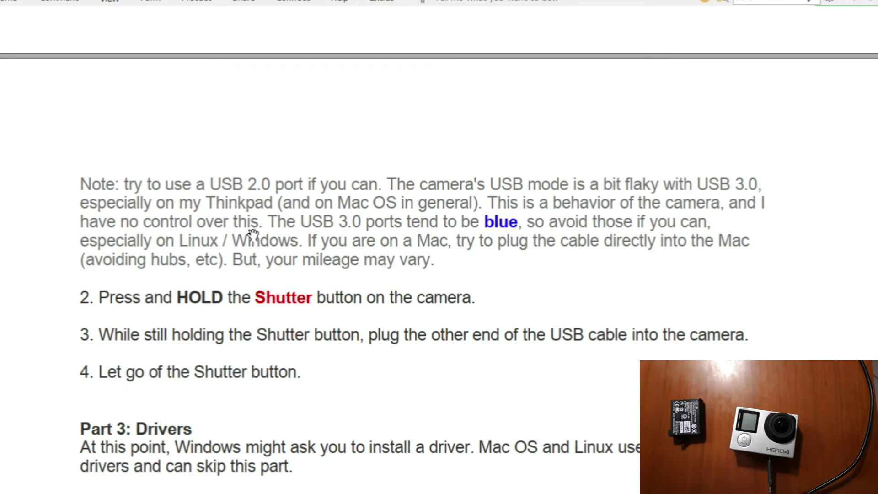
scroll(274, 243, "down", 1)
scroll(280, 247, "down", 1)
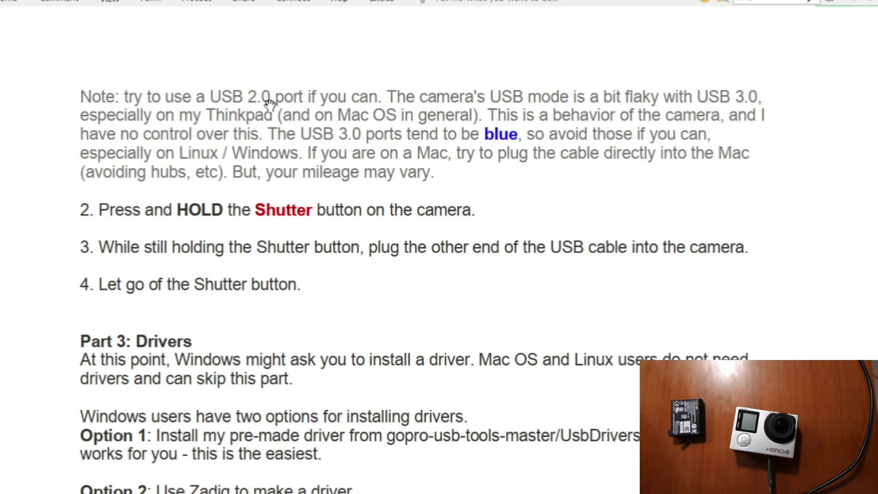
scroll(283, 210, "down", 1)
scroll(293, 189, "down", 3)
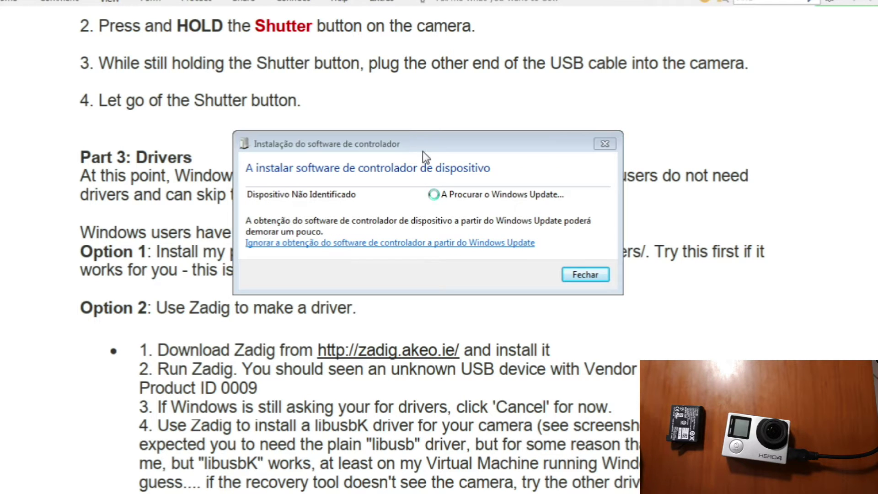
Step: Open the hero4 folder inside UsbDrivers of gopro-usb-tools-master and copy its full path
left_click_drag(434, 146, 446, 122)
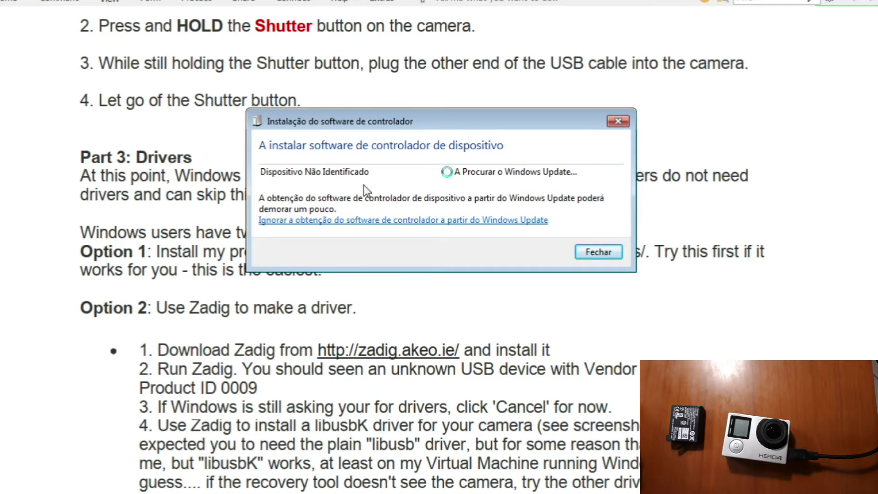
left_click_drag(441, 122, 445, 103)
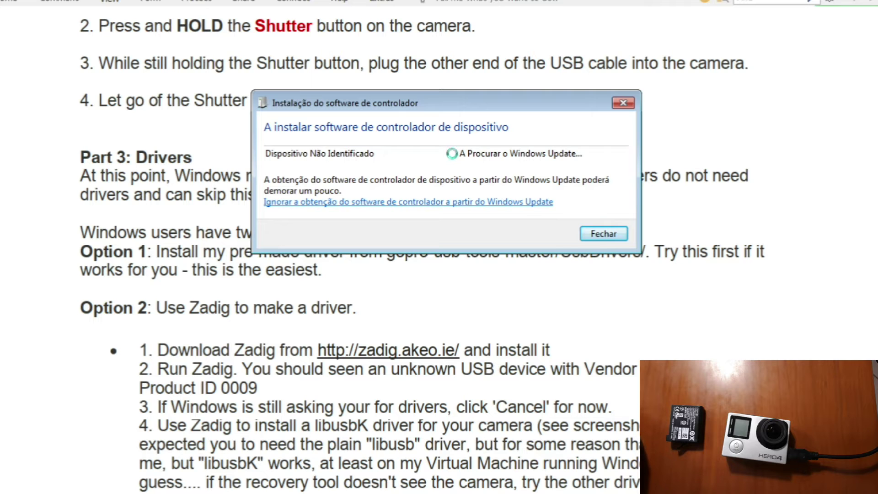
key("alt+Tab")
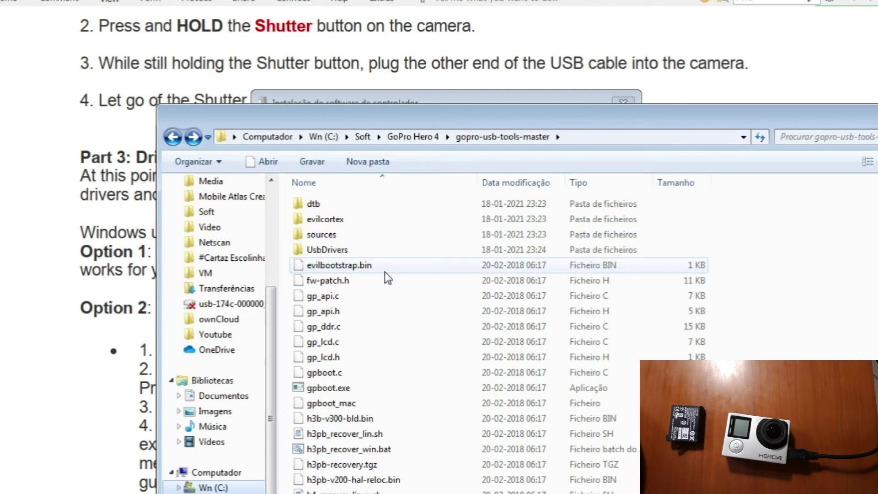
left_click(334, 250)
double_click(337, 249)
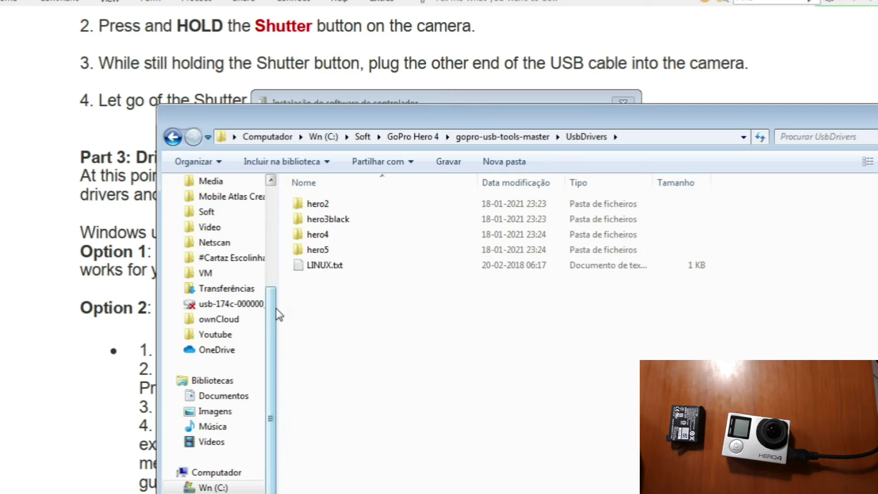
left_click_drag(278, 309, 236, 309)
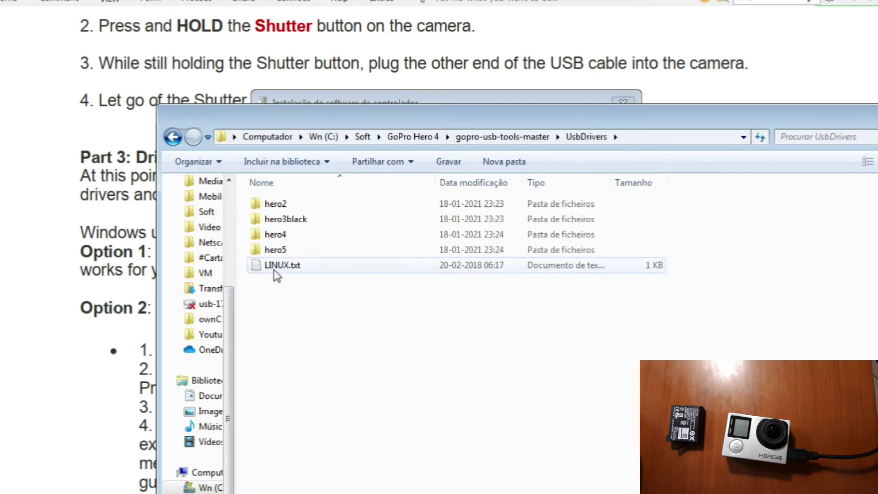
double_click(279, 235)
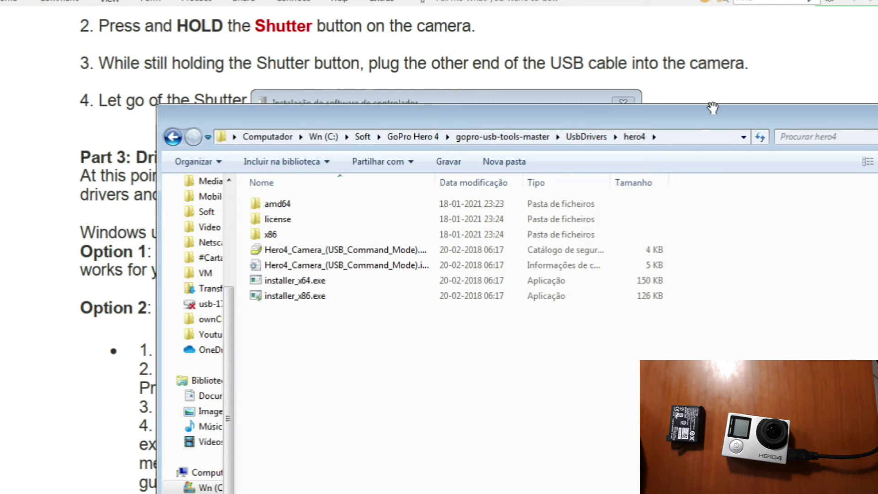
left_click(687, 137)
key("ctrl+c")
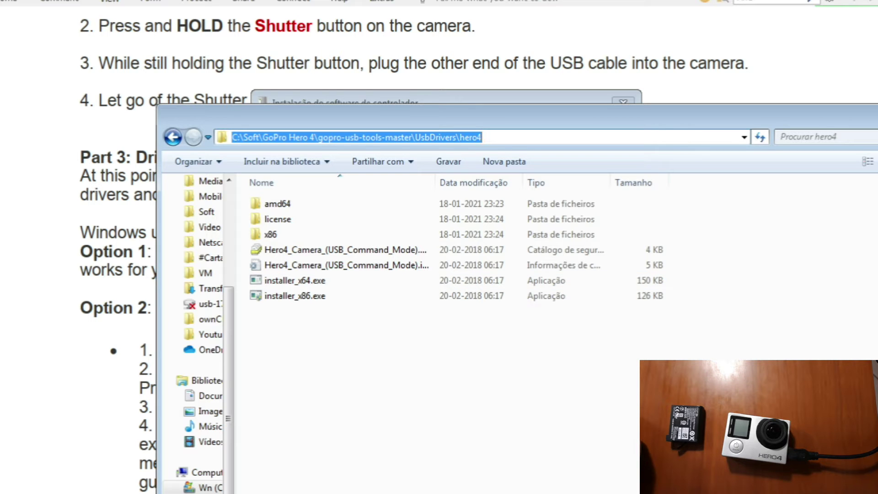
Step: Close the automatic driver installation dialog and select the unknown device under other devices in Device Manager
left_click(565, 92)
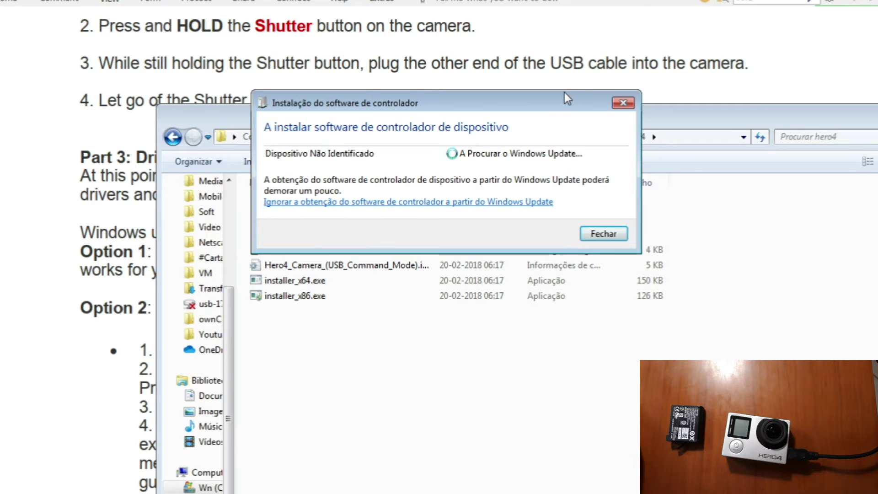
left_click(612, 235)
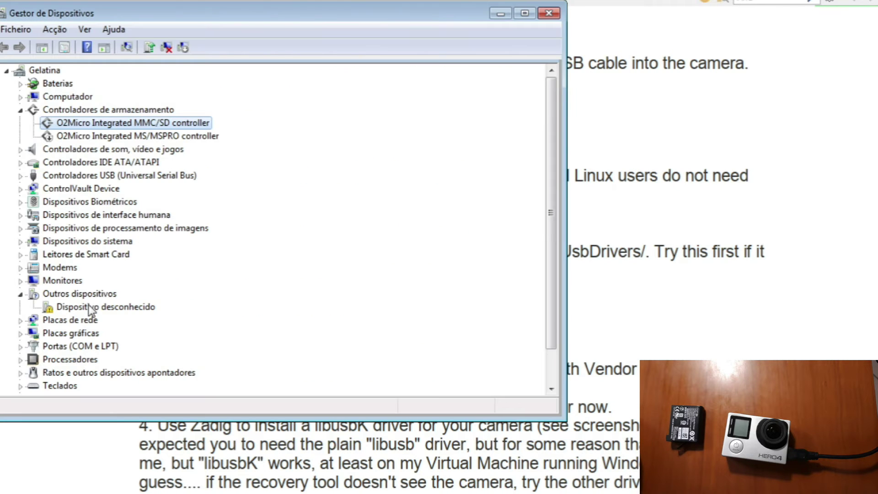
left_click(112, 311)
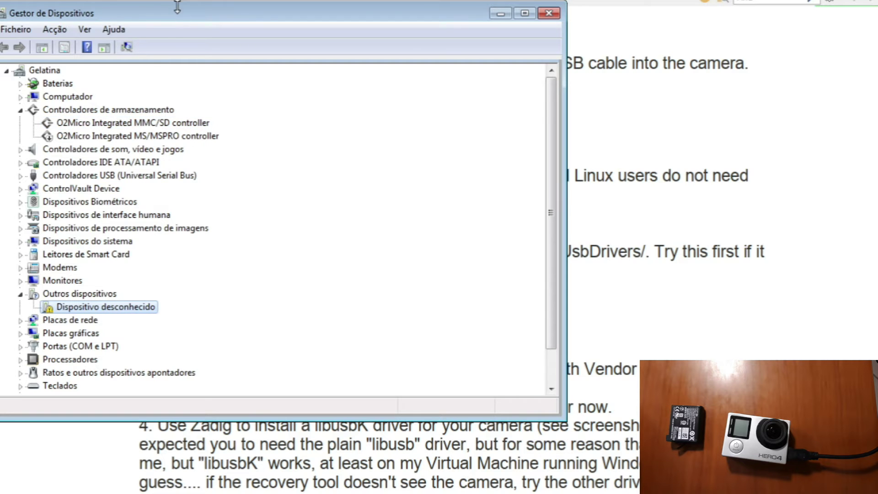
left_click_drag(180, 12, 367, 15)
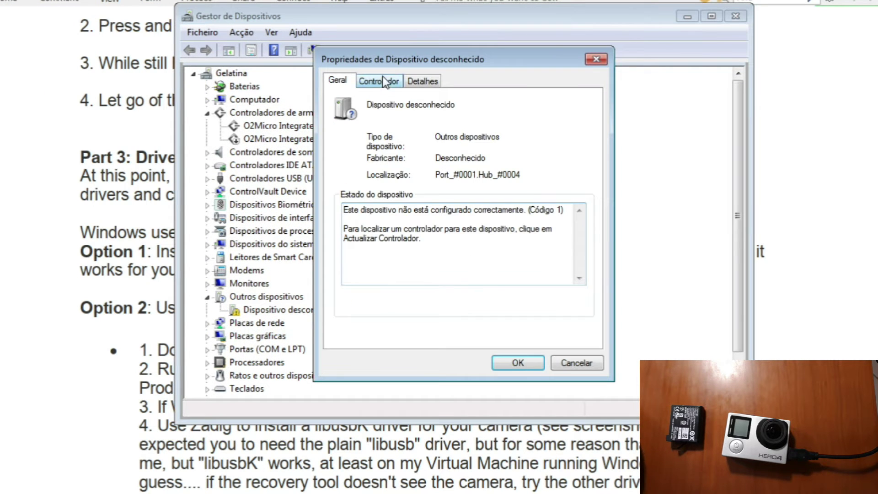
Step: Check the unknown device's driver details and general properties, cancel them without changes, and dismiss the driver installation report
left_click(384, 81)
left_click(380, 218)
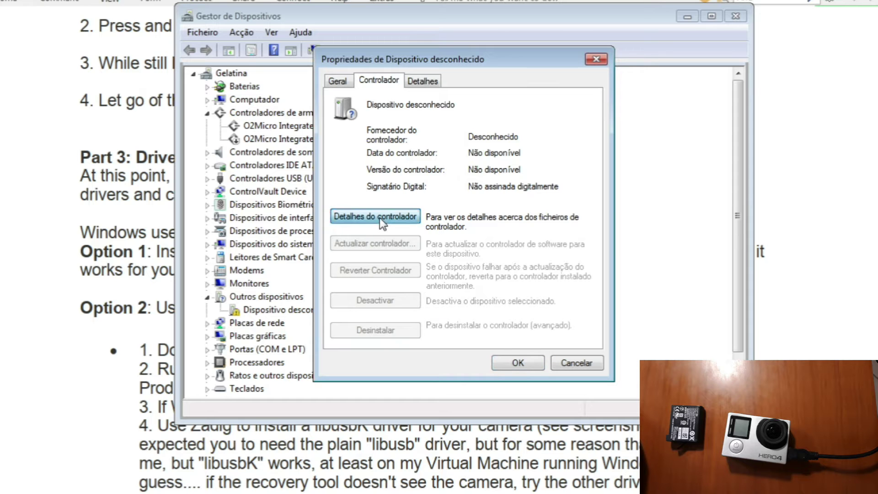
left_click(560, 296)
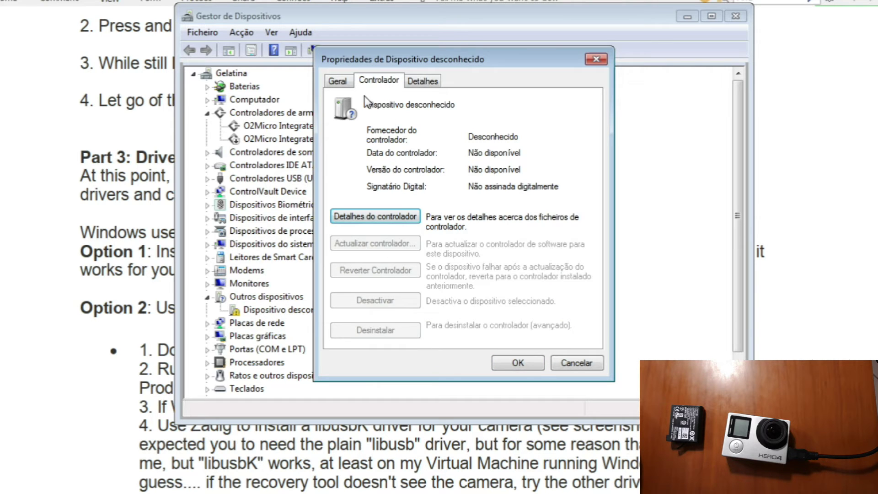
left_click(338, 83)
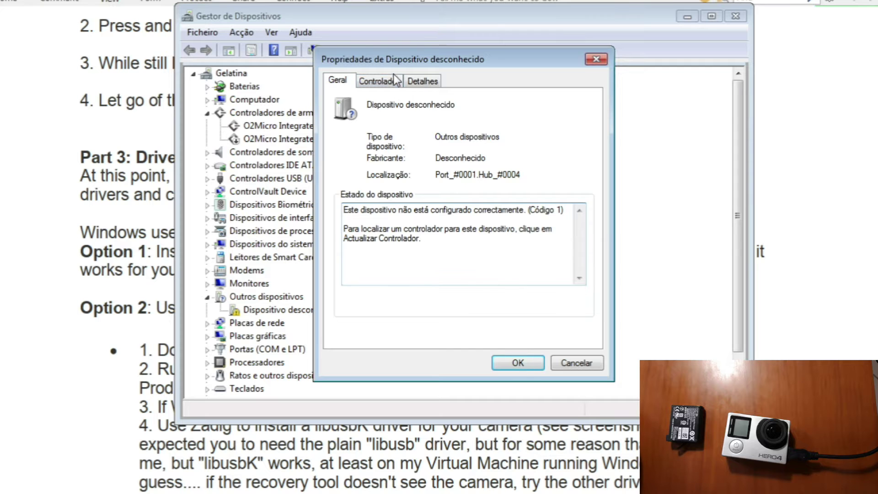
left_click(374, 85)
left_click(577, 364)
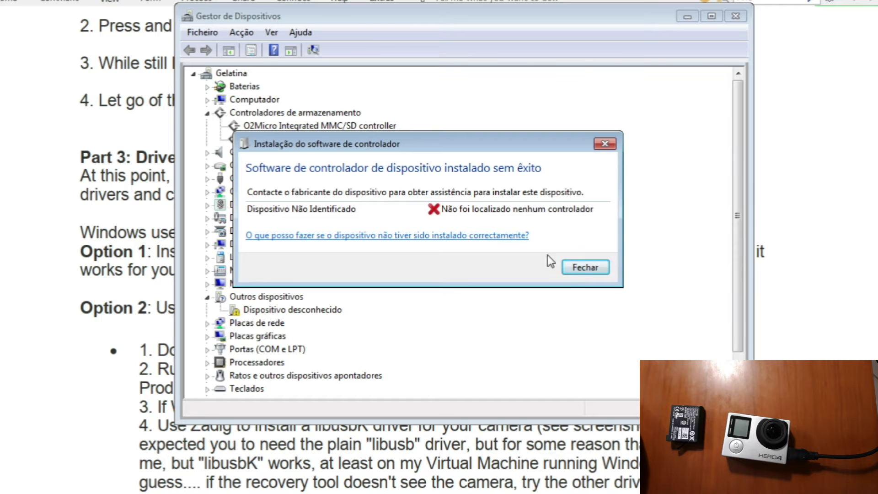
left_click(577, 268)
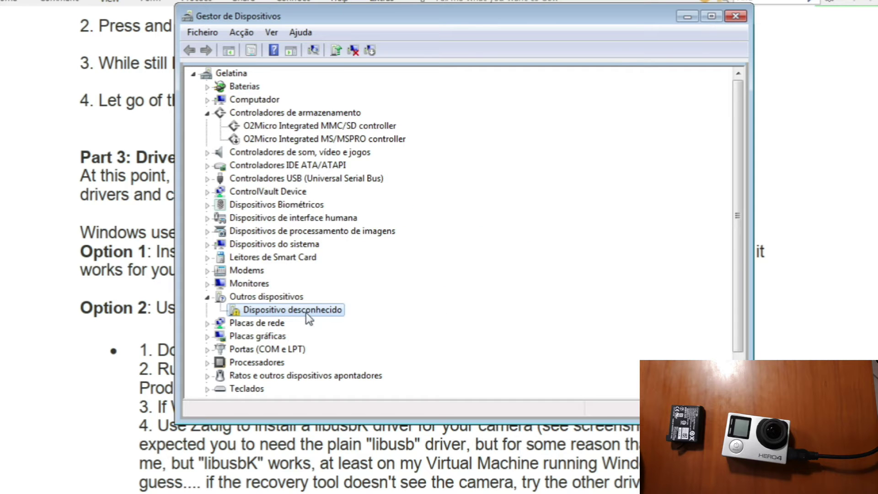
Step: Start a manual driver update for the unknown device, with C:\Soft\GoPro Hero 4\gopro-usb-tools-master\UsbDrivers\hero4 as the search location
double_click(306, 313)
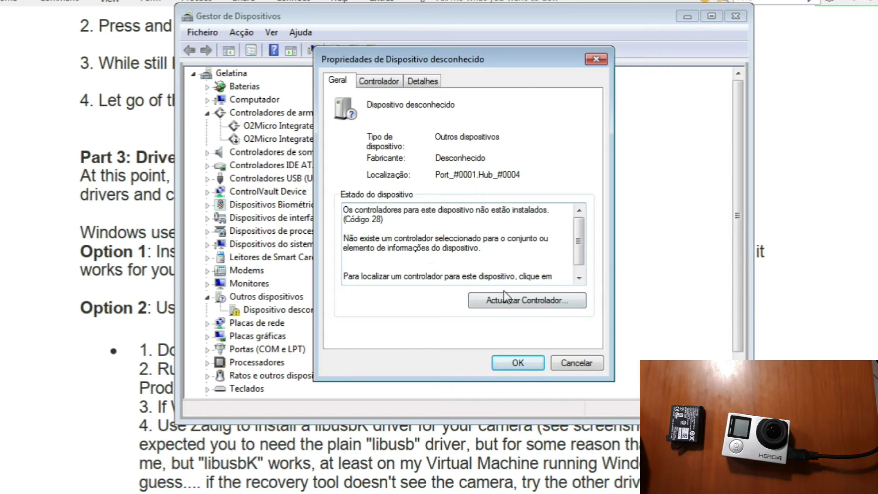
left_click(369, 82)
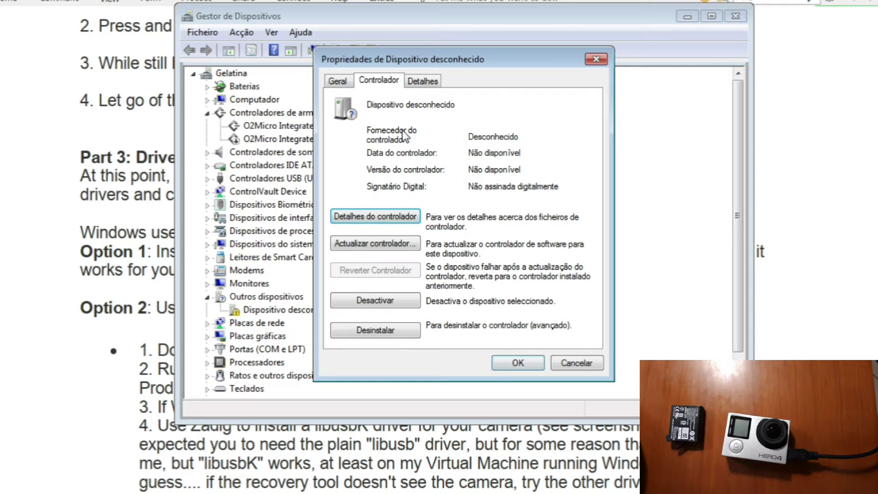
left_click(383, 244)
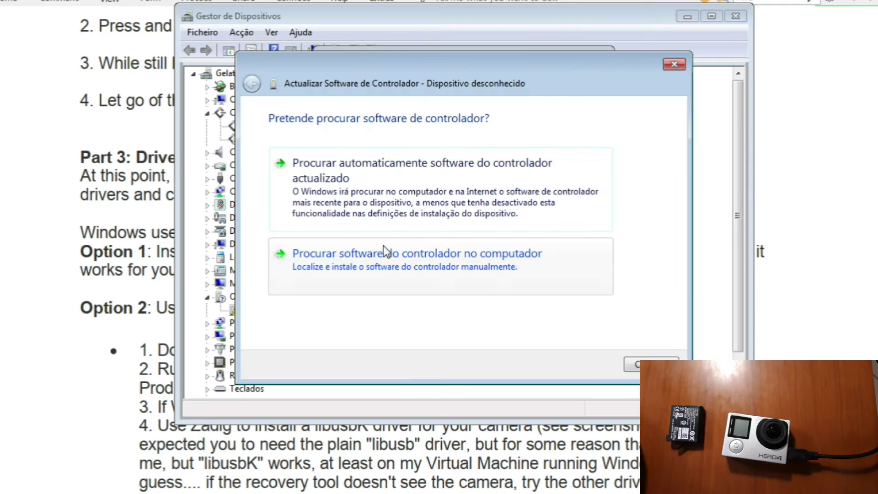
left_click(396, 267)
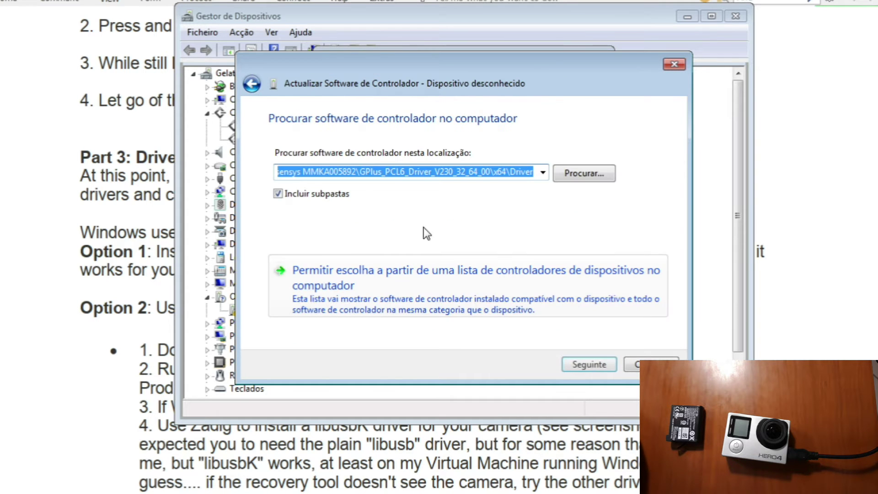
key("ctrl+v")
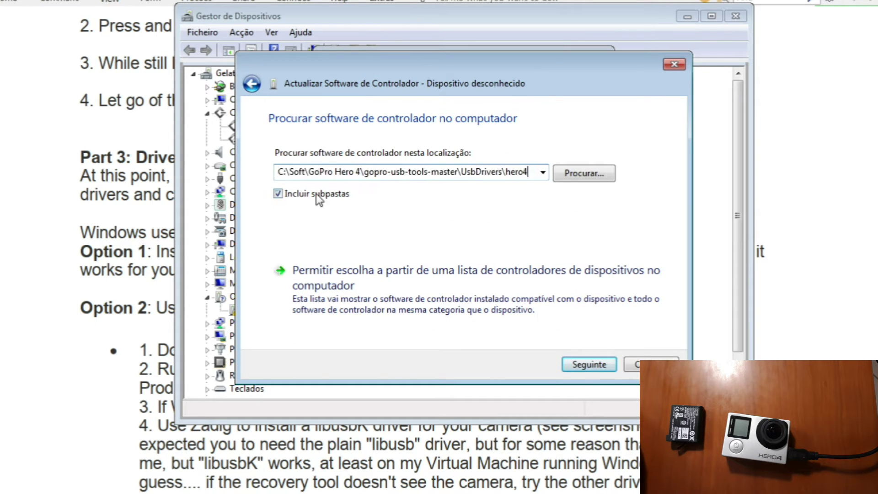
Step: Install the unverified Hero4 Camera driver from that location anyway, and close the update wizard and device properties
left_click(589, 364)
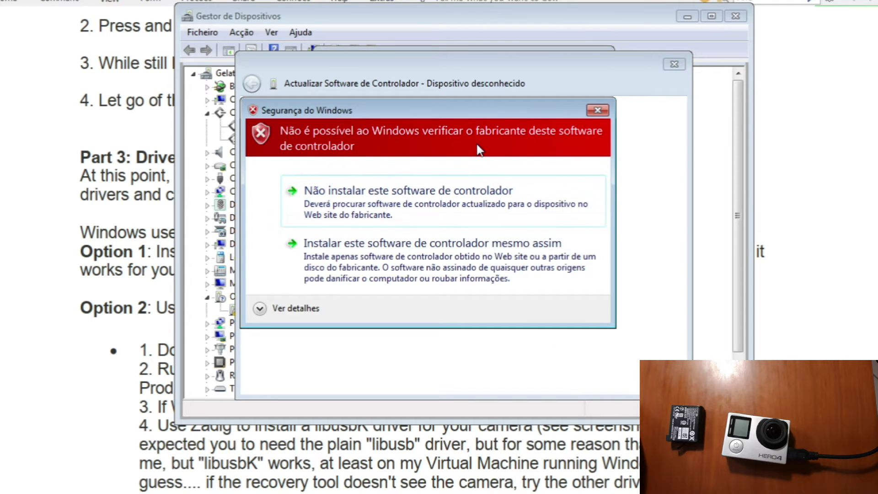
left_click(382, 261)
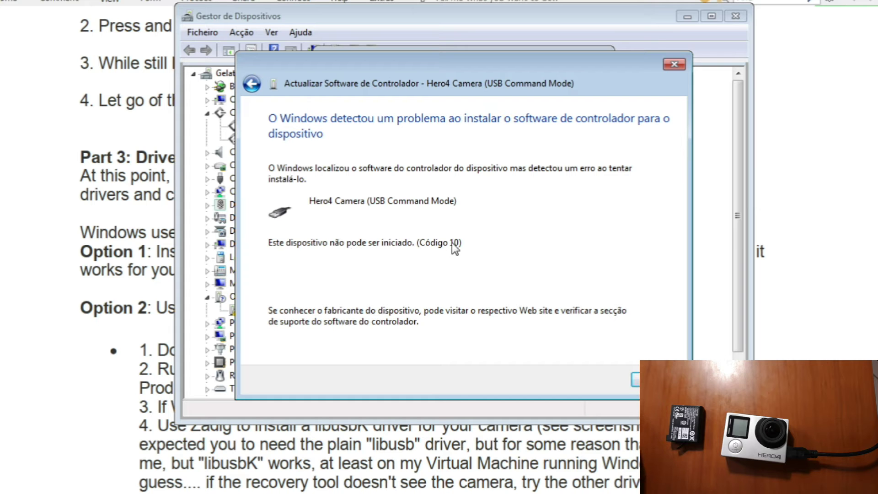
left_click(637, 380)
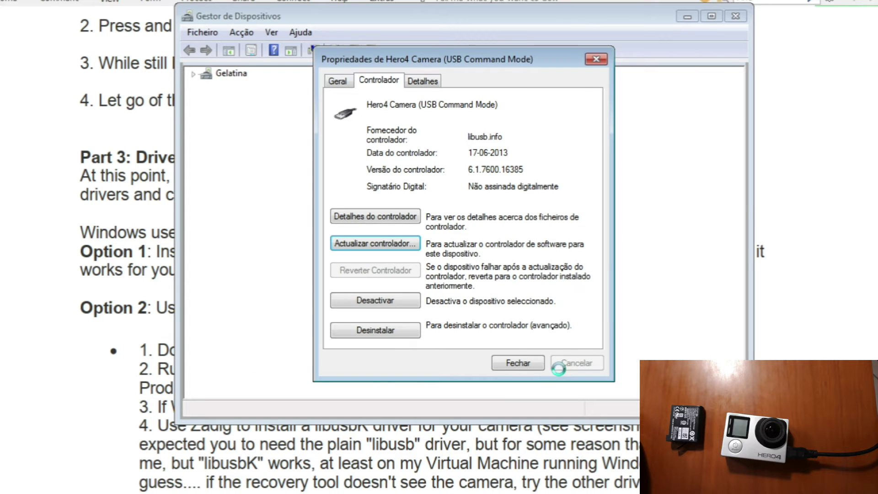
left_click(520, 364)
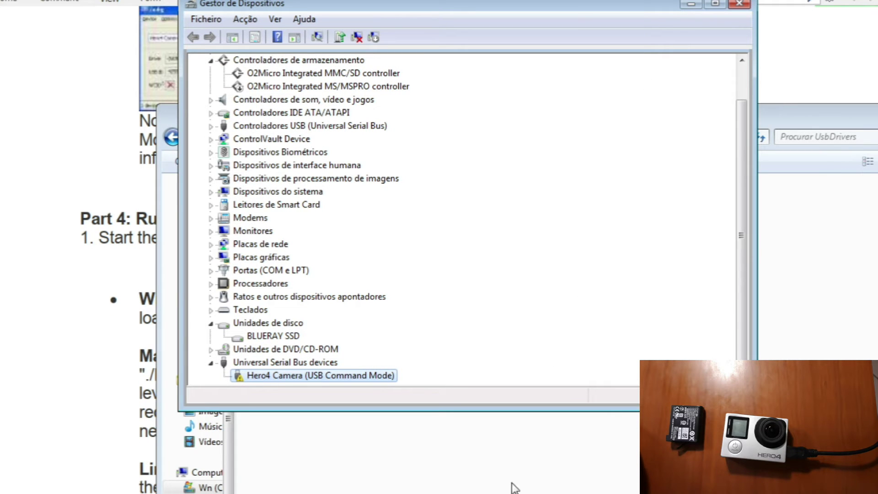
Step: Locate zadig-2.4 USB generic driver.exe in the GoPro Hero 4 folder
key("alt+Tab")
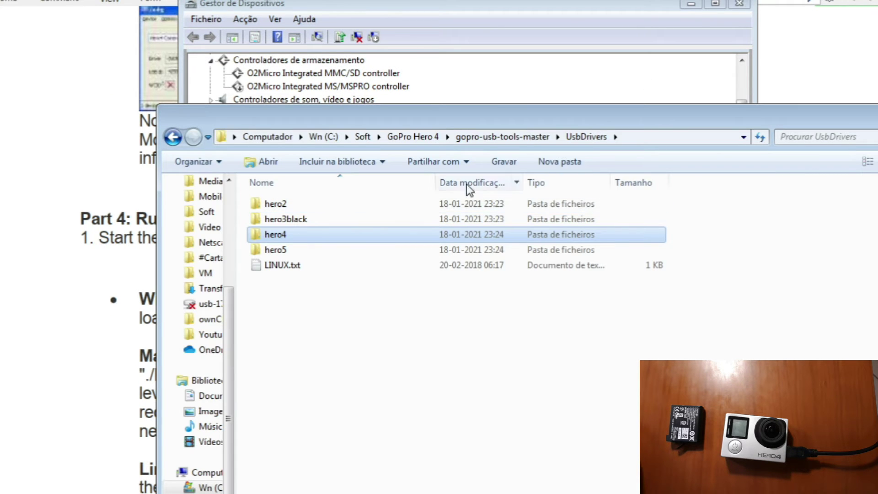
left_click(497, 132)
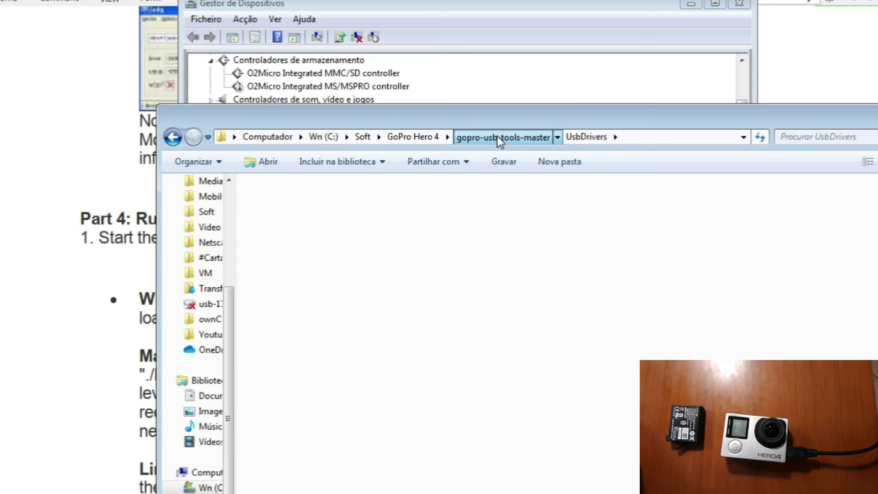
left_click(435, 139)
left_click(311, 301)
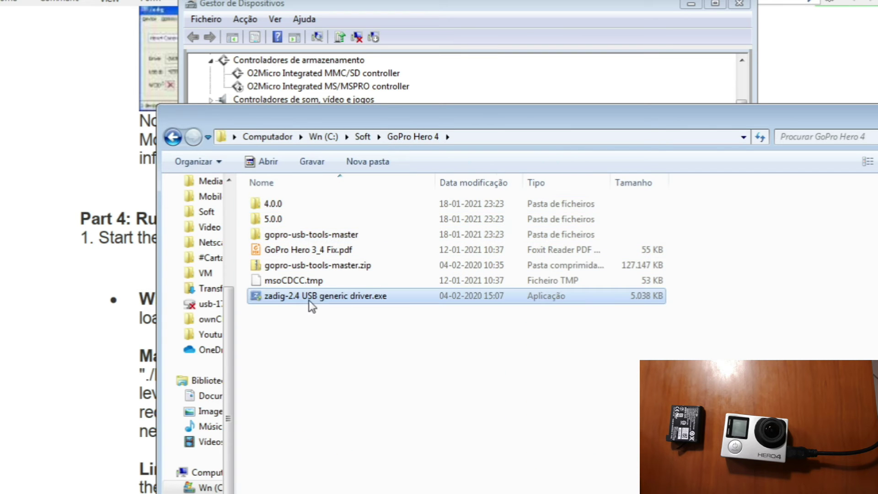
Step: Return to the PDF guide and review the Zadig instructions for installing a libusbK driver
left_click(30, 352)
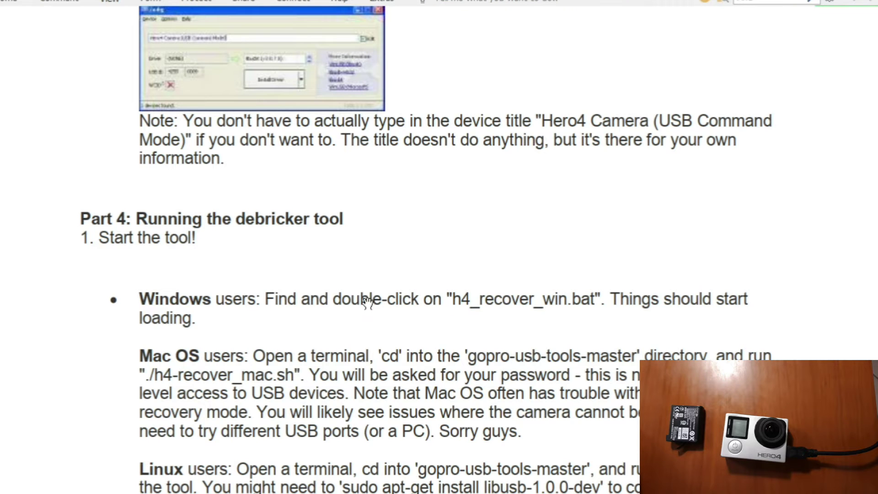
left_click_drag(367, 302, 355, 373)
left_click(399, 231)
scroll(402, 236, "up", 4)
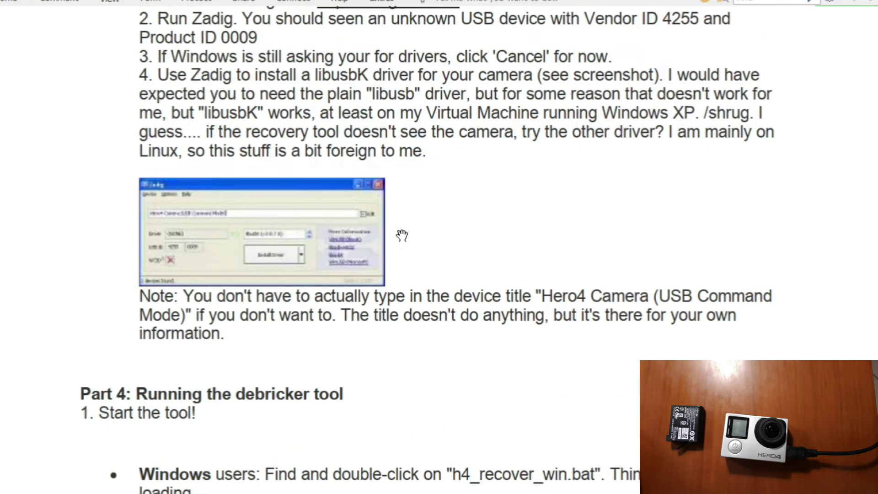
Step: Run zadig-2.4 USB generic driver.exe from the GoPro Hero 4 folder and move its window clear of the guide text
scroll(402, 236, "up", 4)
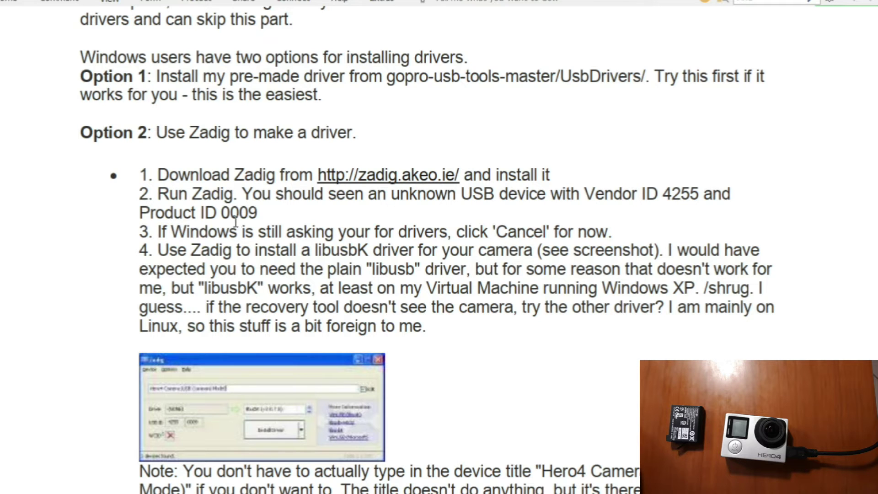
key("alt+Tab")
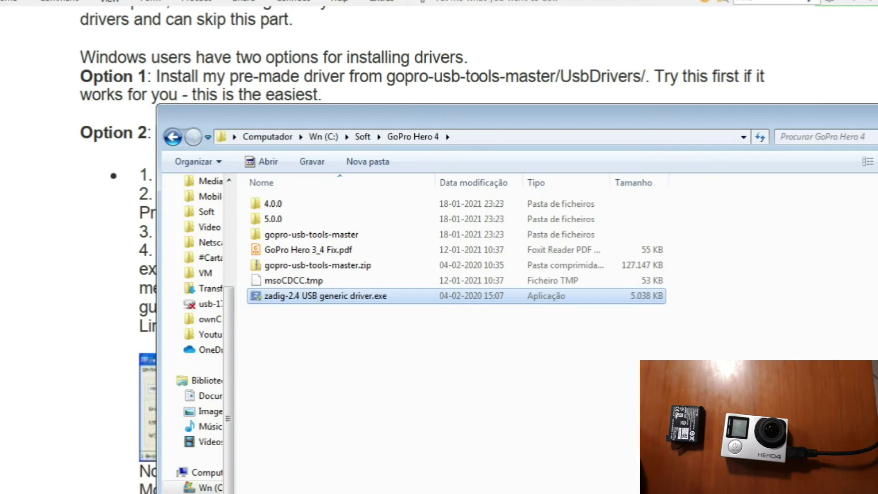
double_click(355, 296)
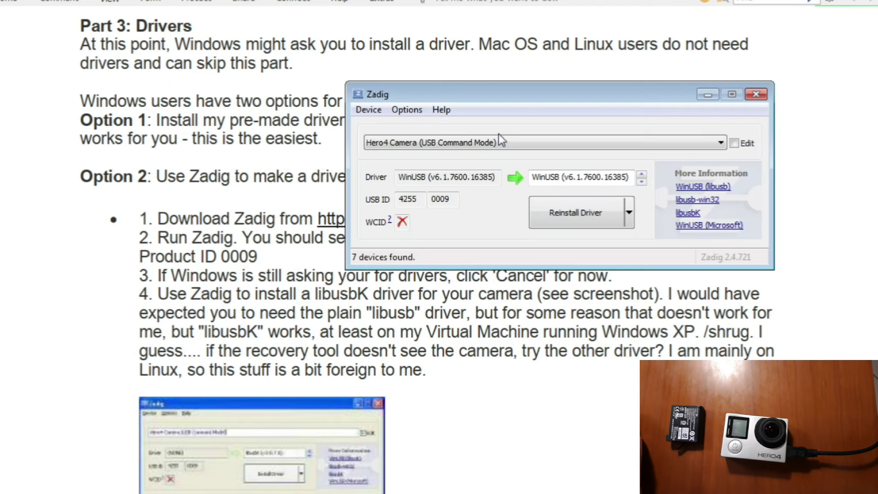
left_click_drag(530, 102, 385, 12)
left_click(350, 63)
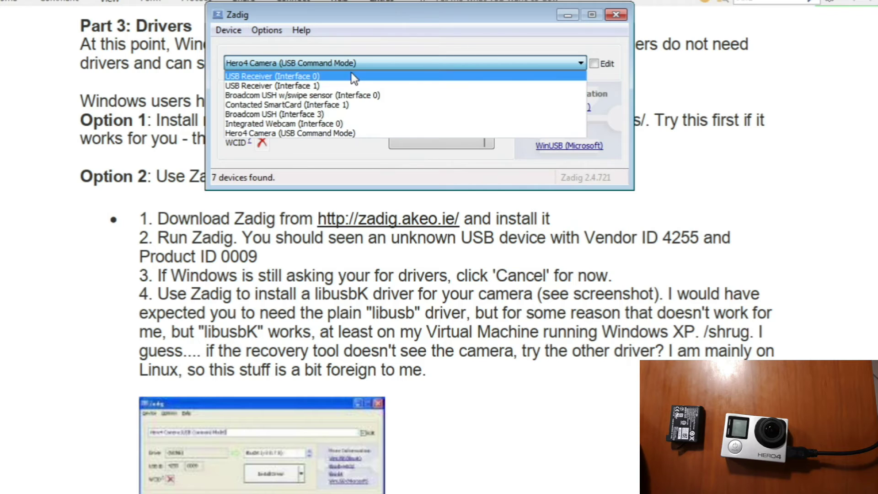
left_click(366, 40)
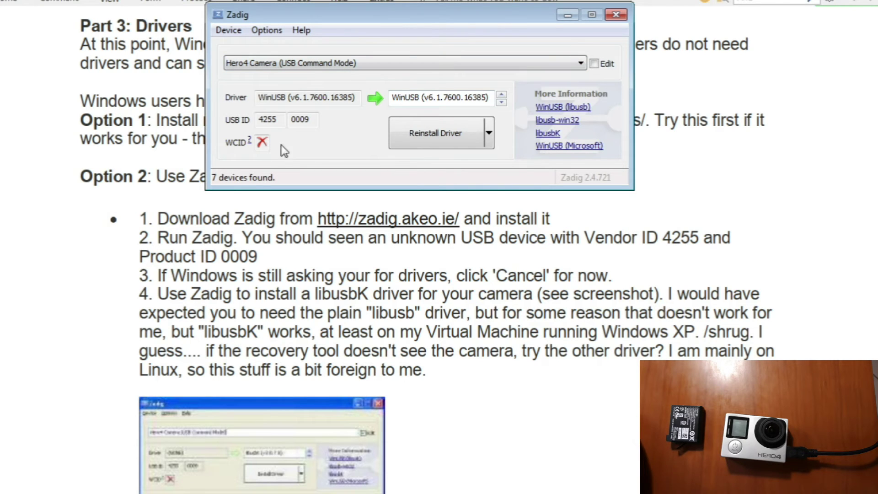
left_click(267, 30)
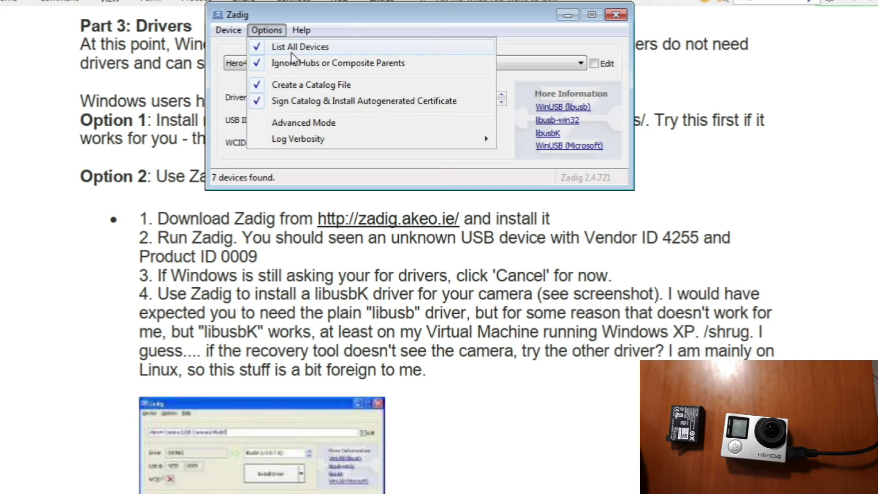
left_click(402, 28)
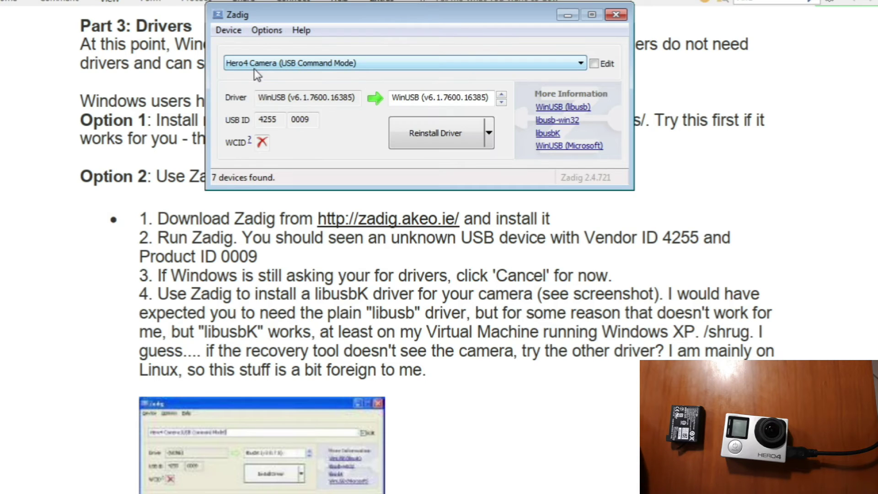
left_click(340, 67)
left_click(301, 133)
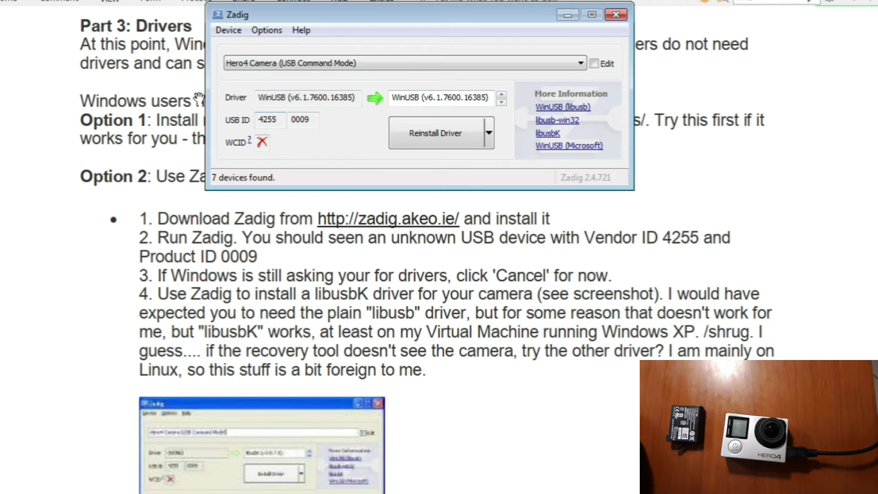
double_click(262, 119)
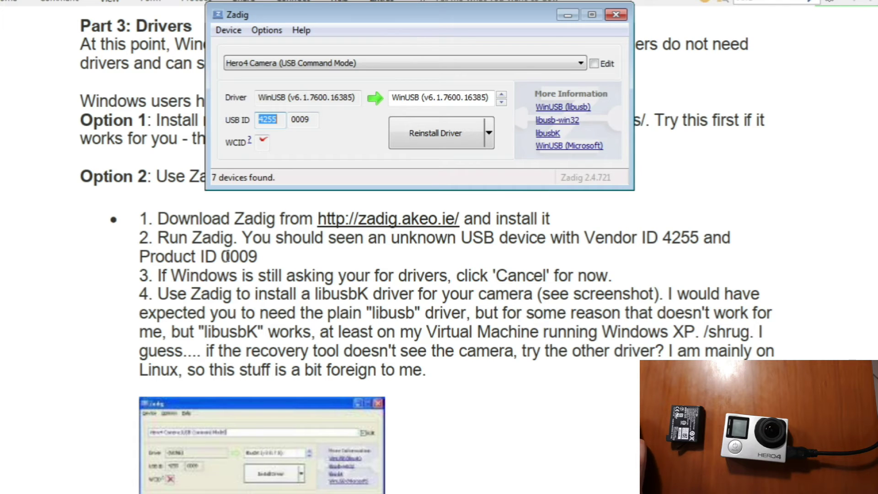
left_click(294, 120)
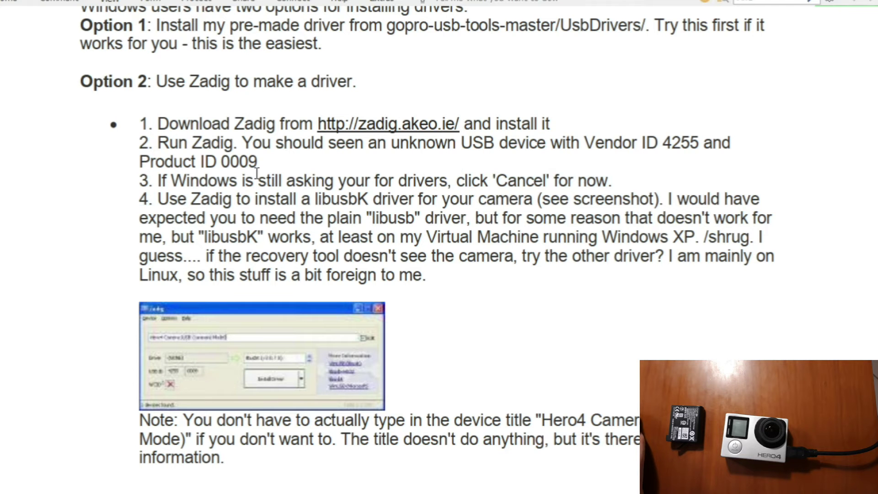
Step: Following the guide's fourth point, replace the Hero4 Camera's driver with libusbK (v3.0.7.0) and check the installed driver
left_click_drag(168, 198, 357, 200)
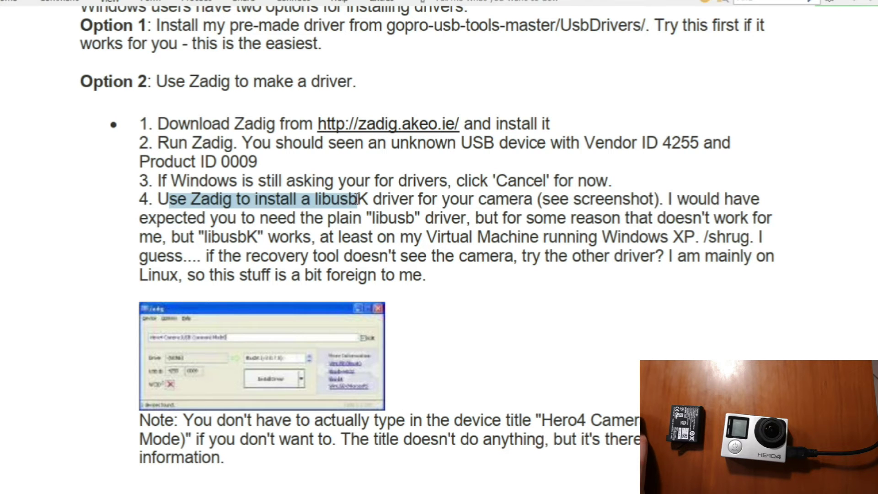
key("alt+Tab")
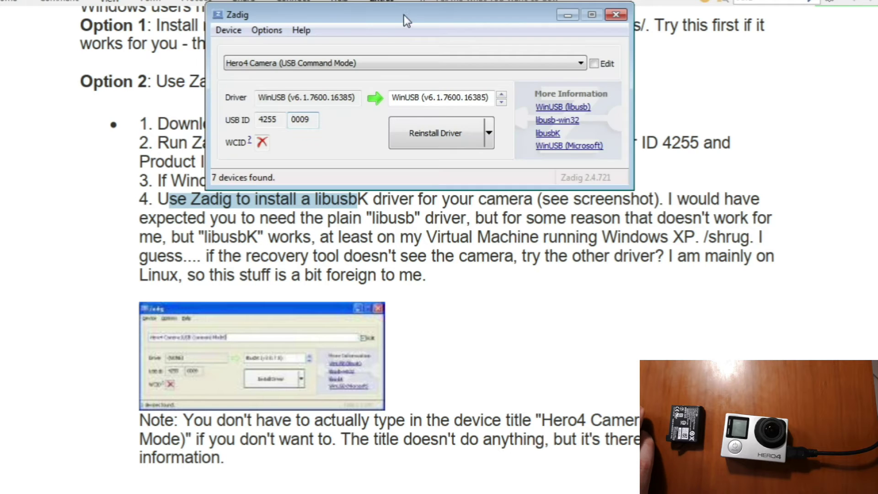
left_click_drag(405, 14, 556, 7)
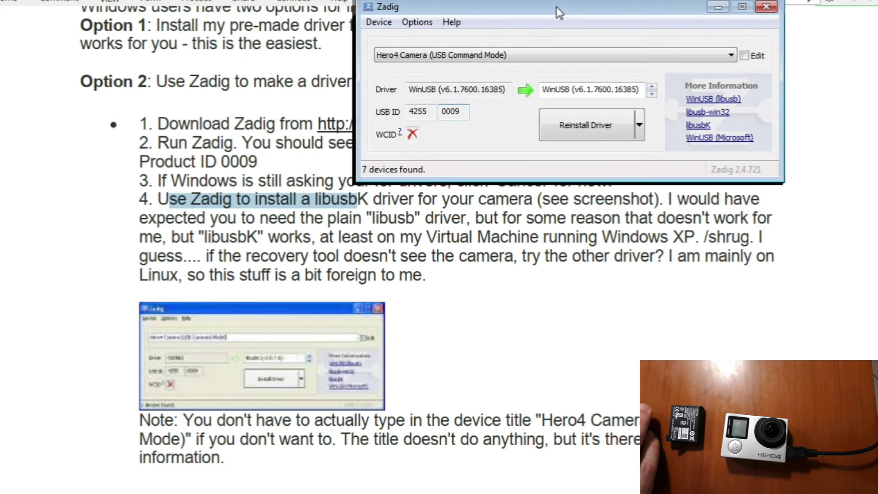
left_click(653, 93)
left_click(653, 93)
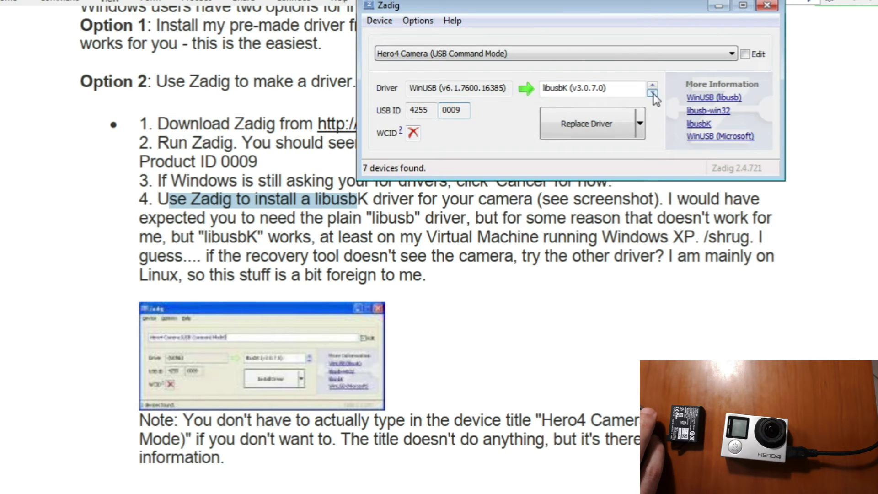
left_click(585, 131)
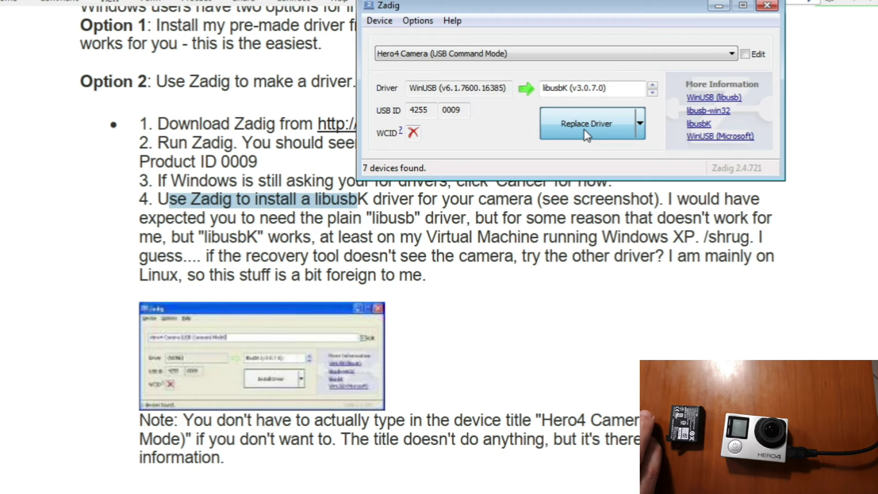
left_click(596, 124)
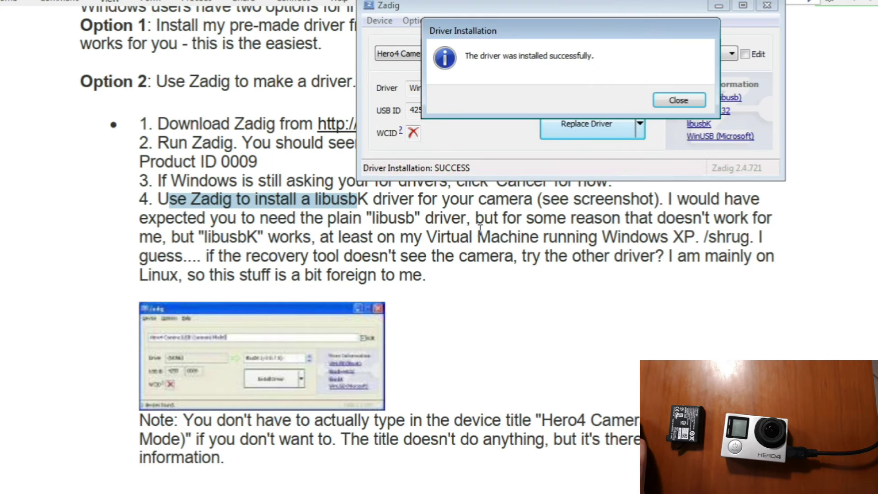
left_click(682, 101)
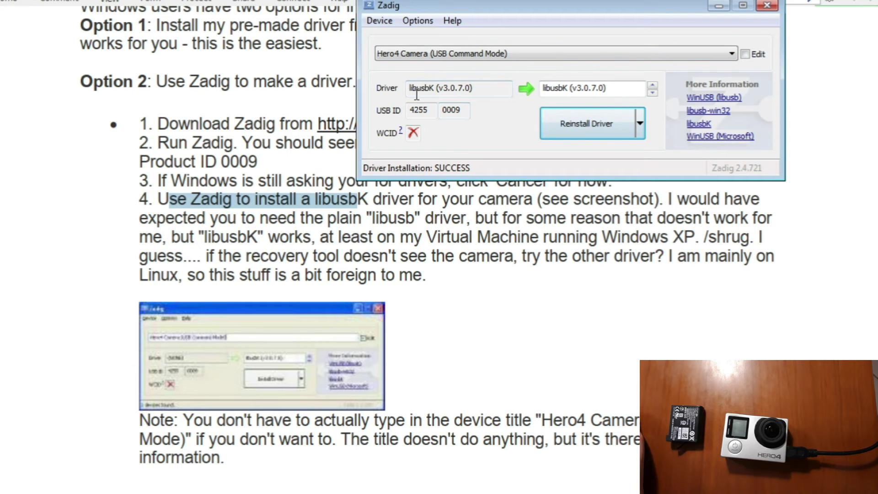
left_click_drag(411, 87, 446, 84)
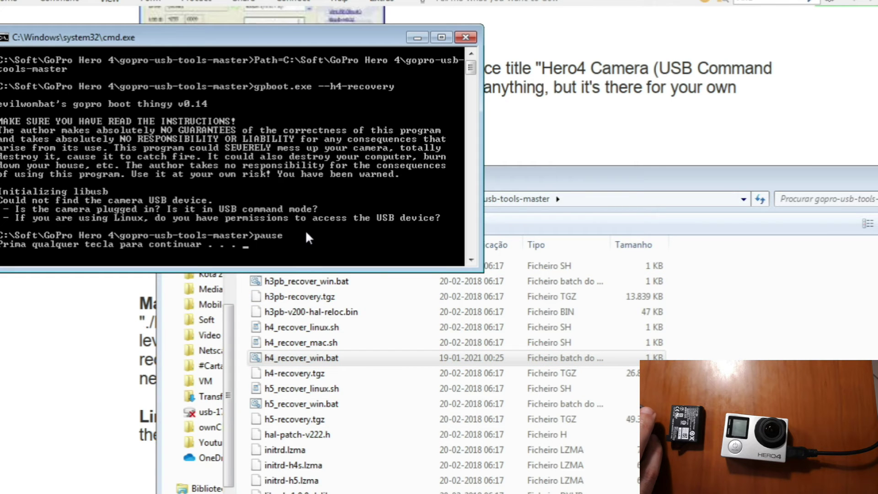
Step: Dismiss the recovery console, open h4_recover_win.bat for editing and compare its Path line with the gopro-usb-tools-master folder's address
key("Return")
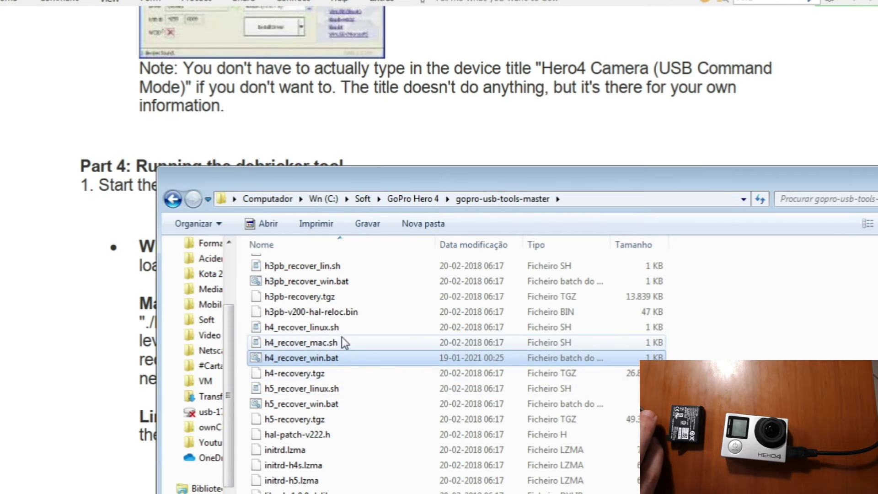
right_click(342, 359)
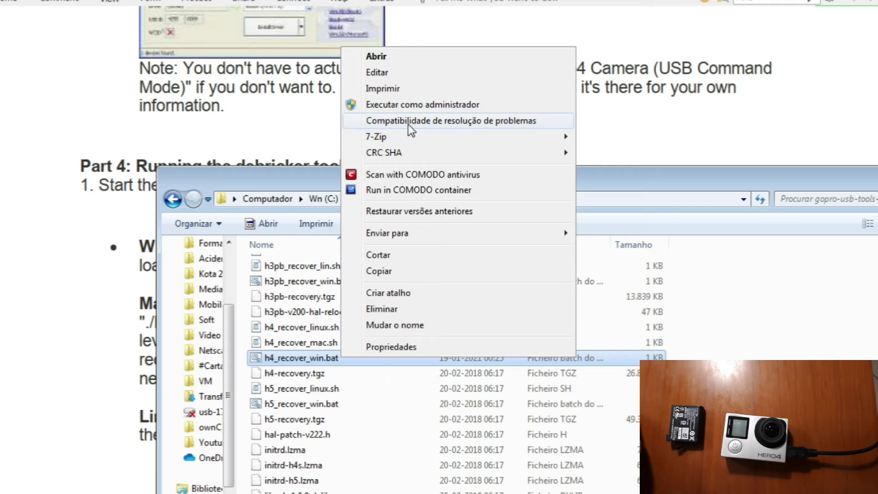
left_click(390, 72)
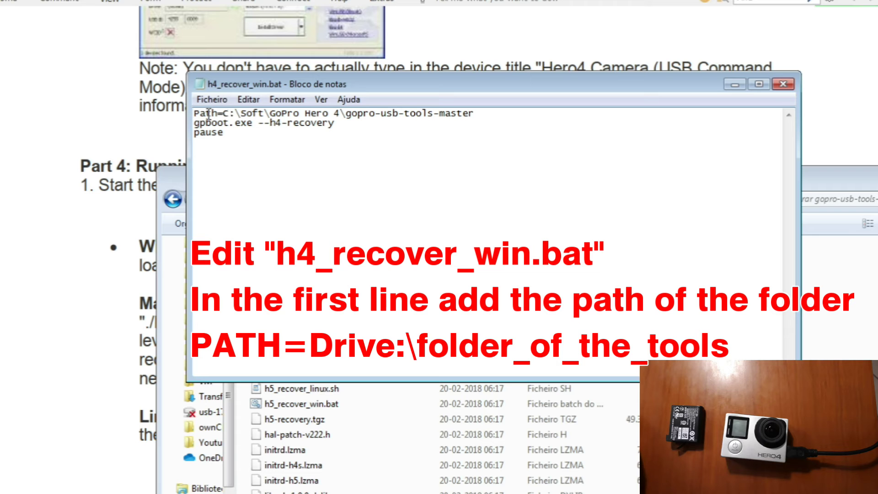
left_click_drag(225, 113, 481, 107)
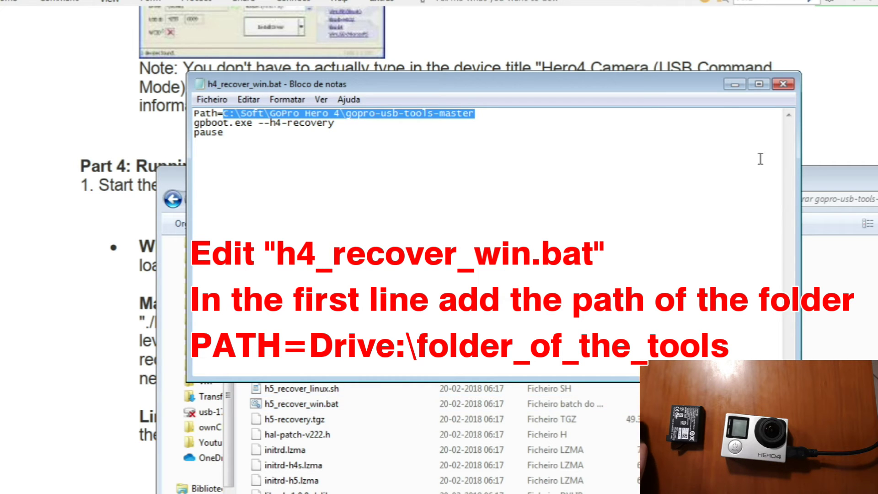
left_click_drag(680, 87, 710, 233)
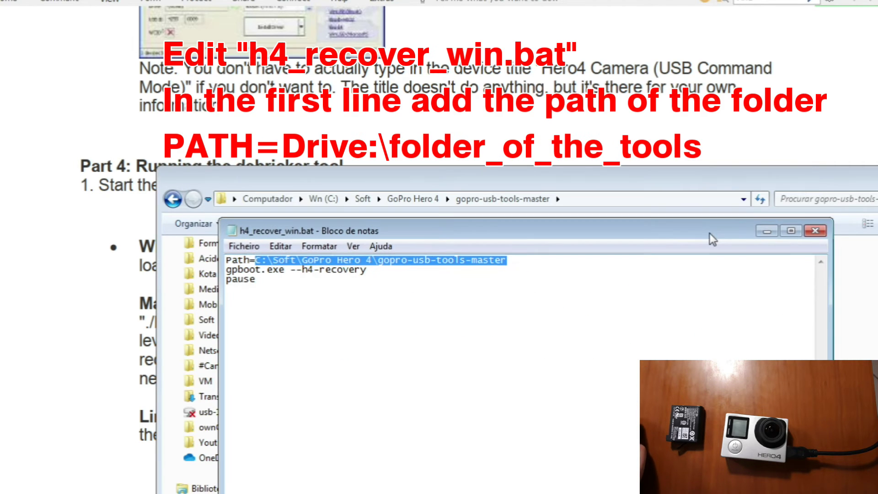
left_click(579, 197)
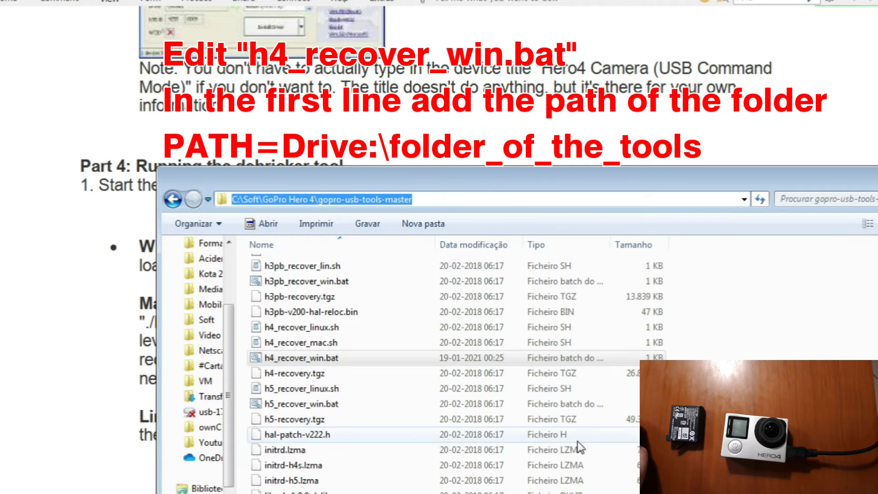
key("alt+Tab")
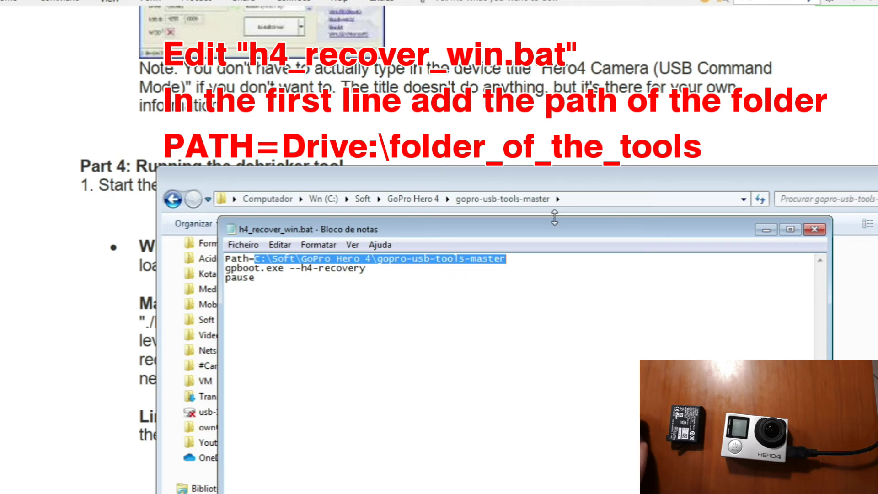
key("ctrl+End")
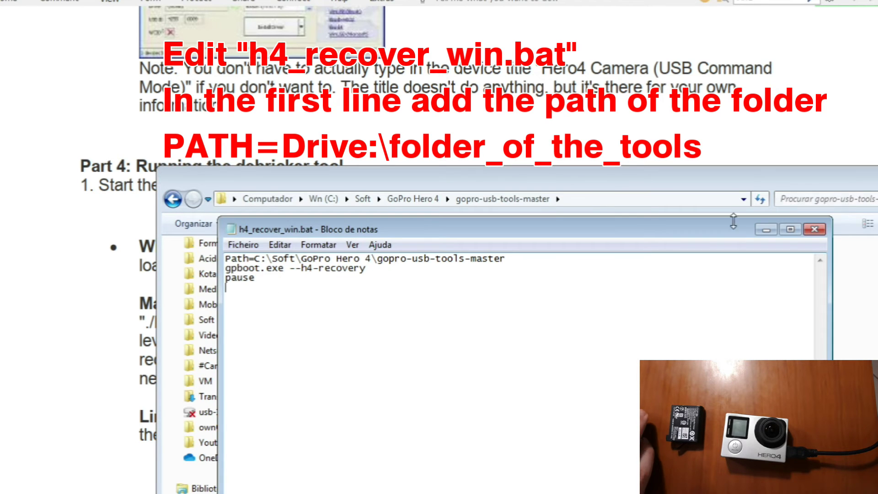
left_click(814, 229)
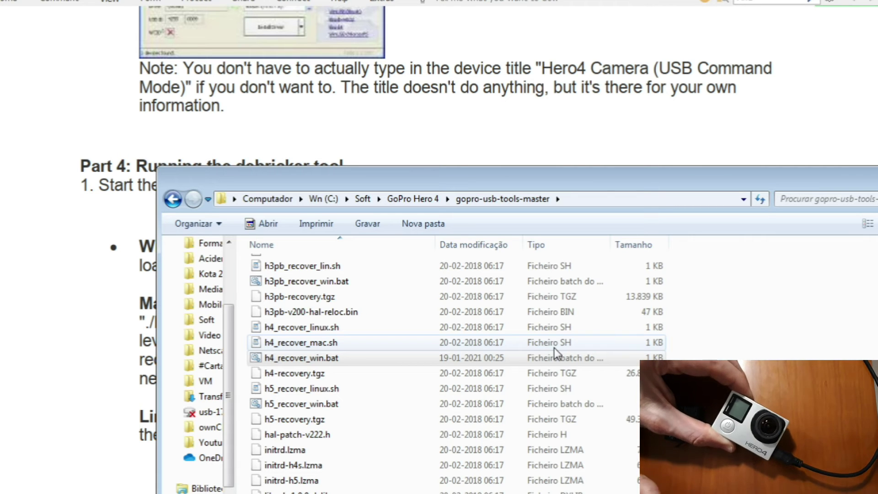
Step: Run h4_recover_win.bat to start the Hero4 recovery, and arrange the console and Zadig windows so both can be seen
double_click(284, 358)
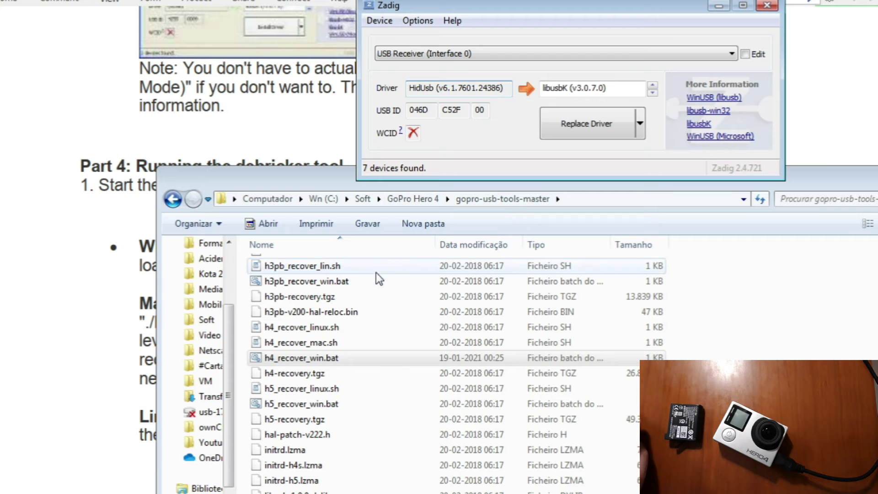
double_click(331, 358)
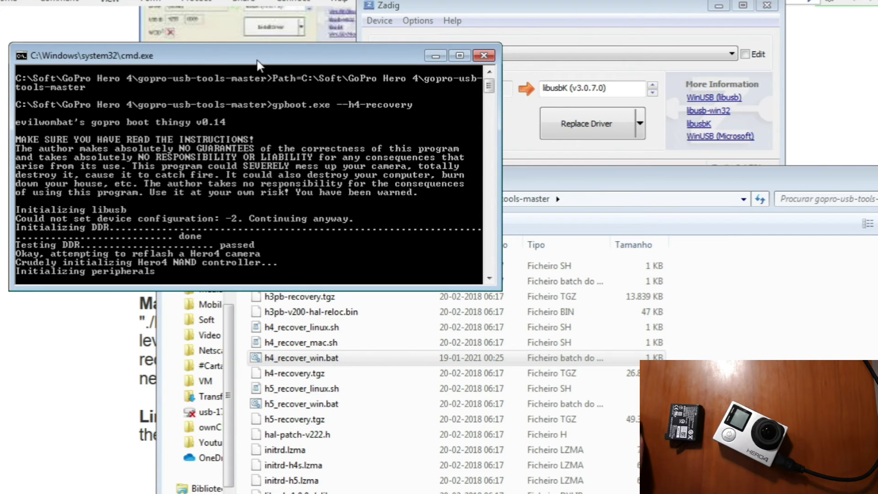
left_click_drag(266, 67, 434, 114)
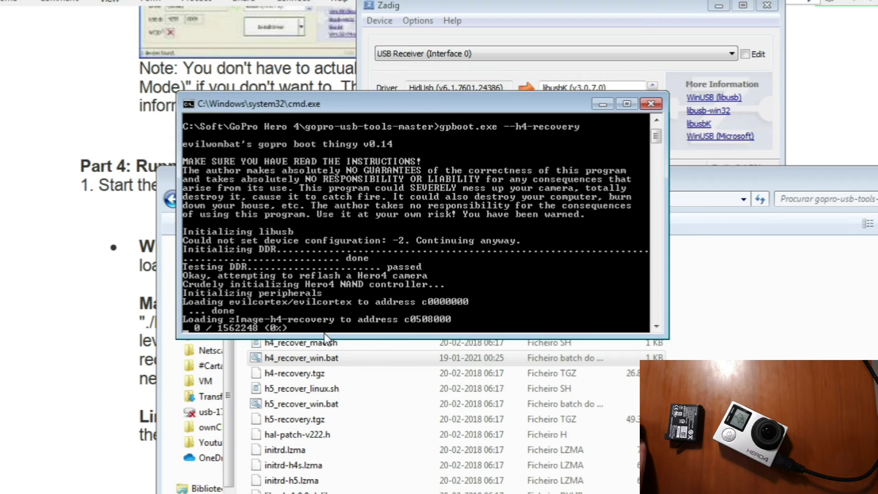
left_click_drag(430, 111, 569, 175)
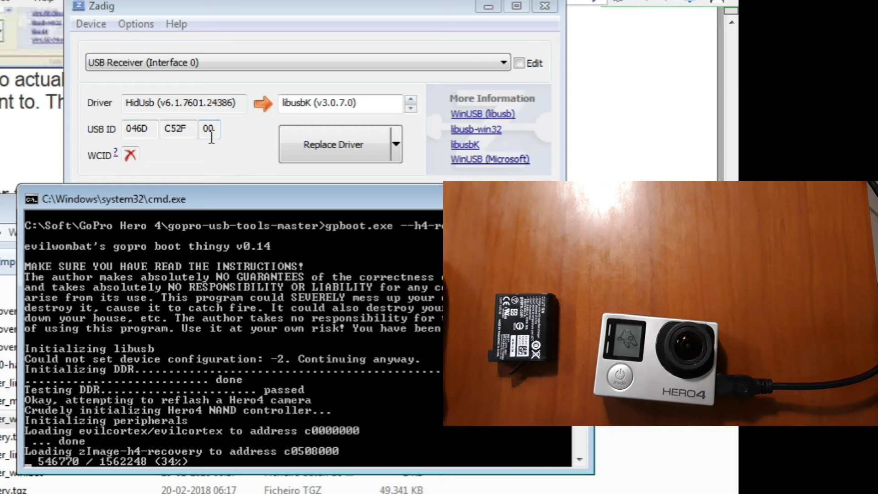
left_click_drag(228, 199, 213, 247)
left_click_drag(320, 6, 307, 23)
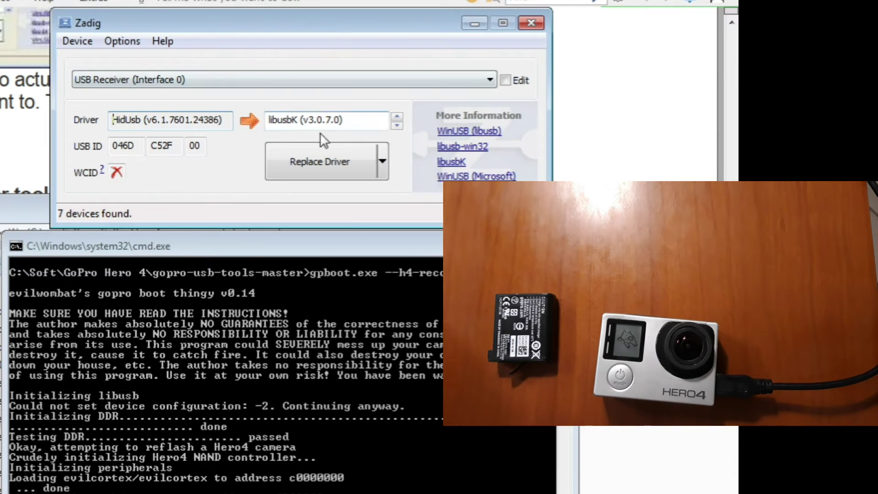